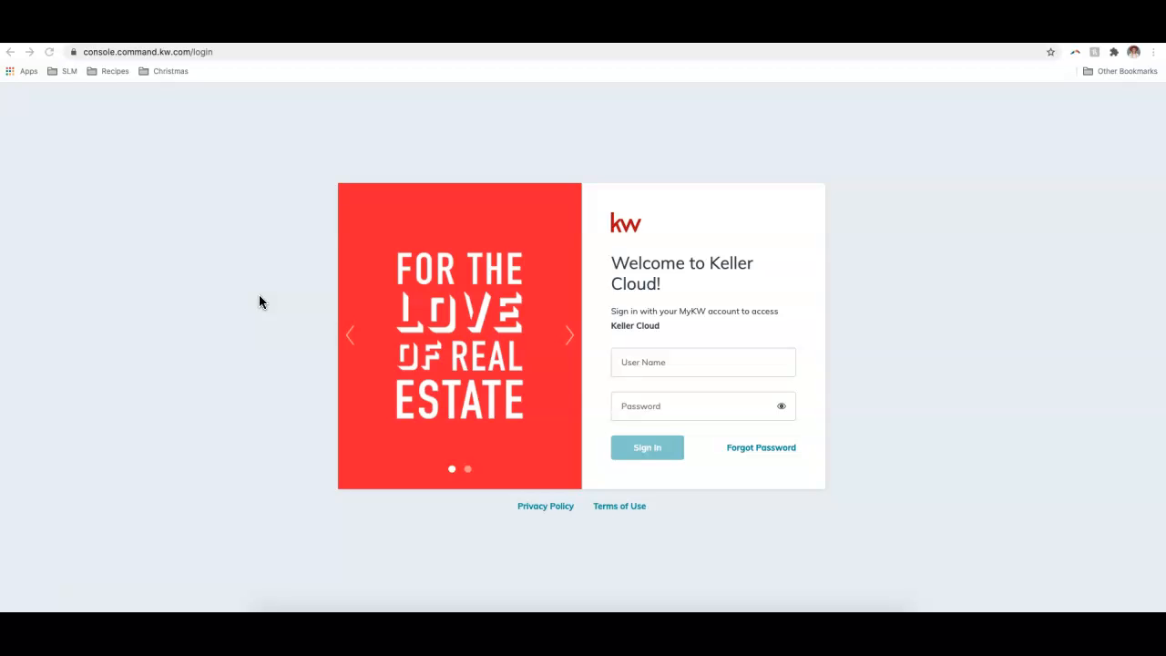
- Sign in to KW Command with the account user name and password
left_click(696, 369)
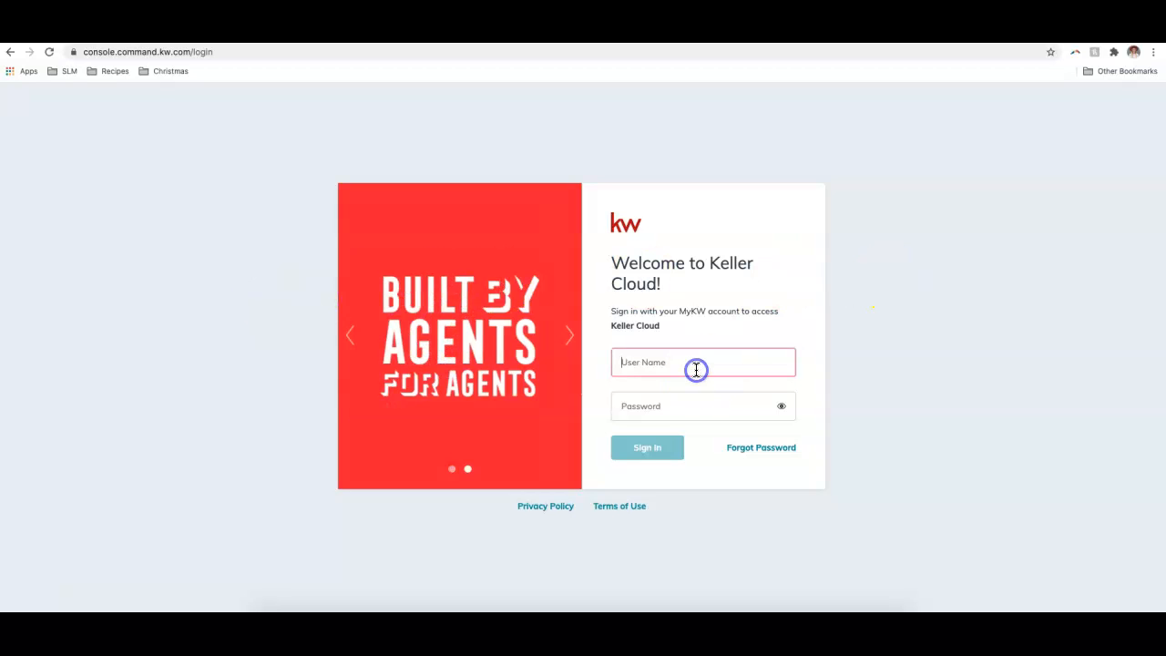
key("Tab")
type("***********")
key("Return")
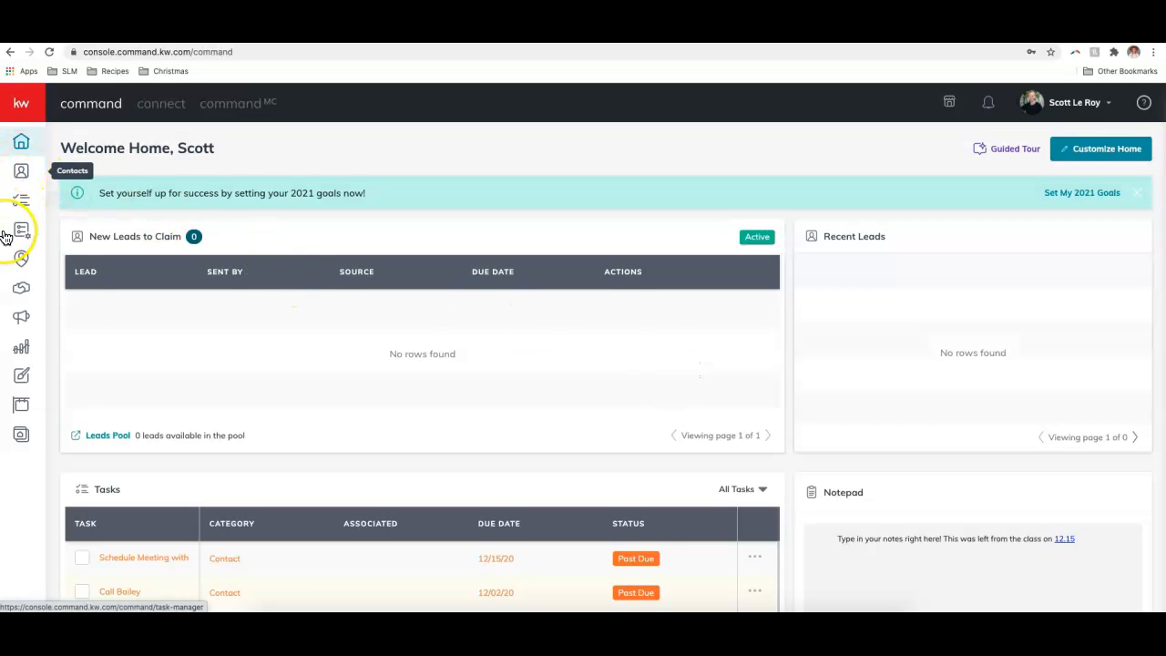
- Create a new Print design from Designs and continue to the print template library
left_click(22, 383)
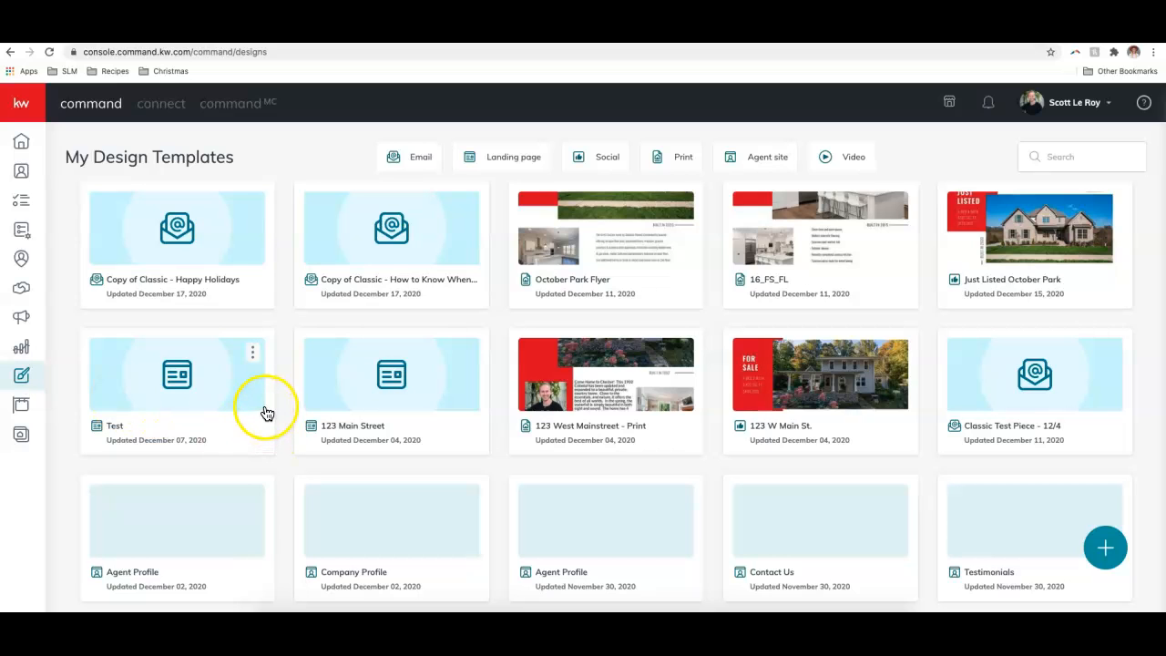
left_click(1103, 548)
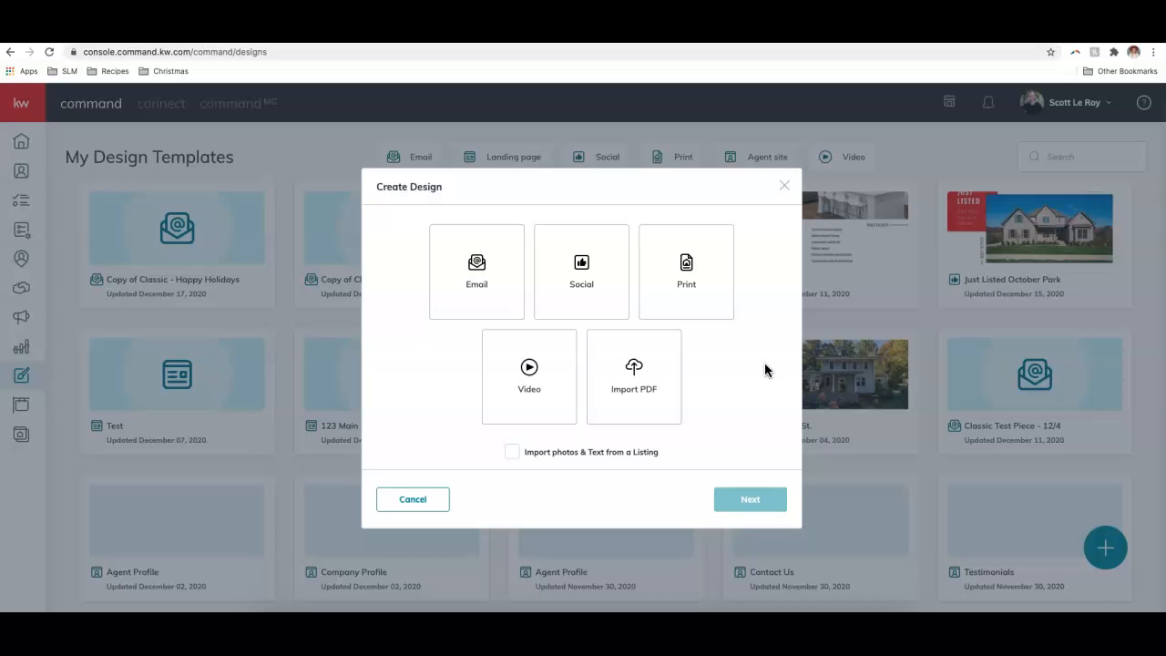
left_click(698, 299)
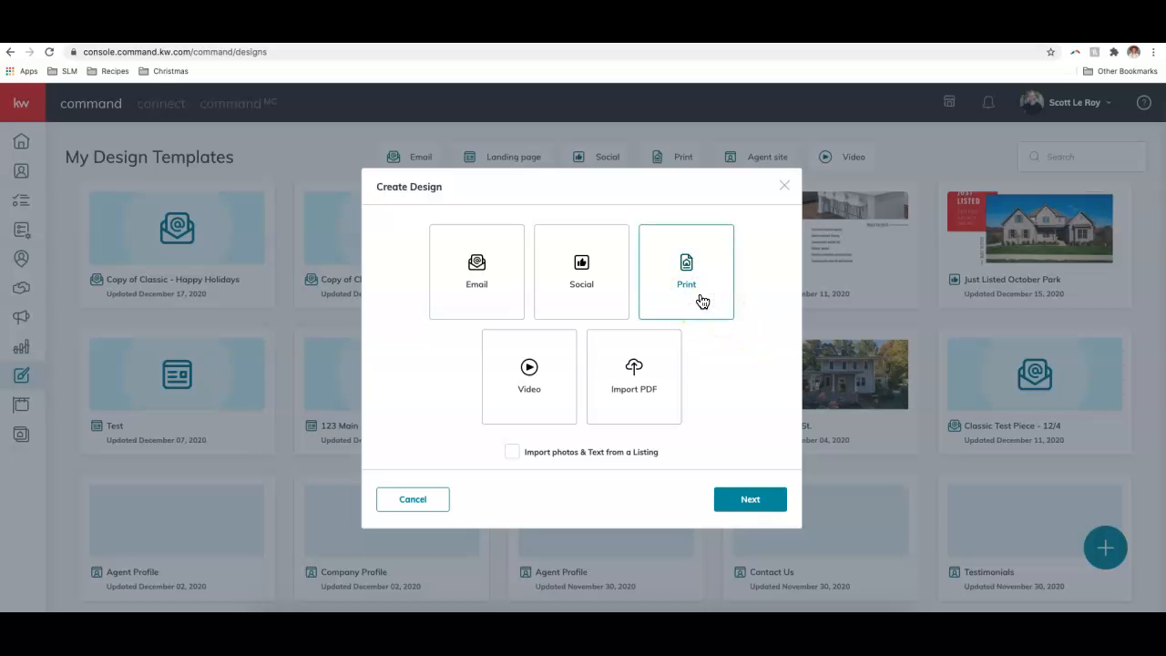
left_click(681, 275)
left_click(749, 501)
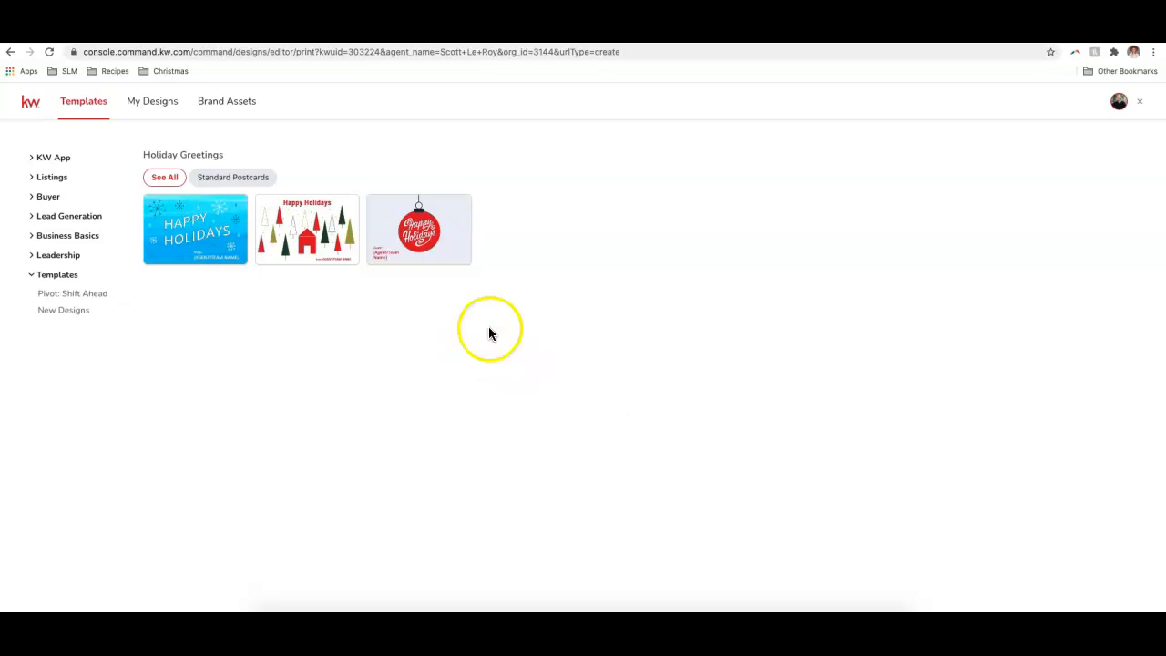
- Browse the Lead Generation > Holiday Greetings print templates, then close the editor
left_click(72, 219)
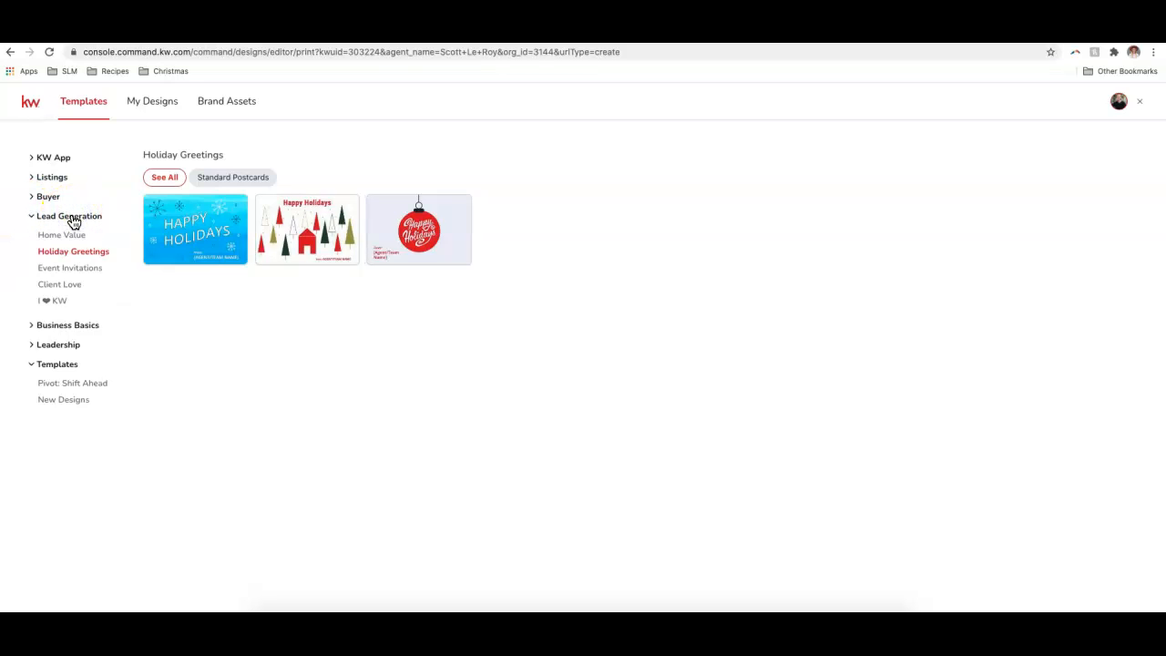
left_click(84, 251)
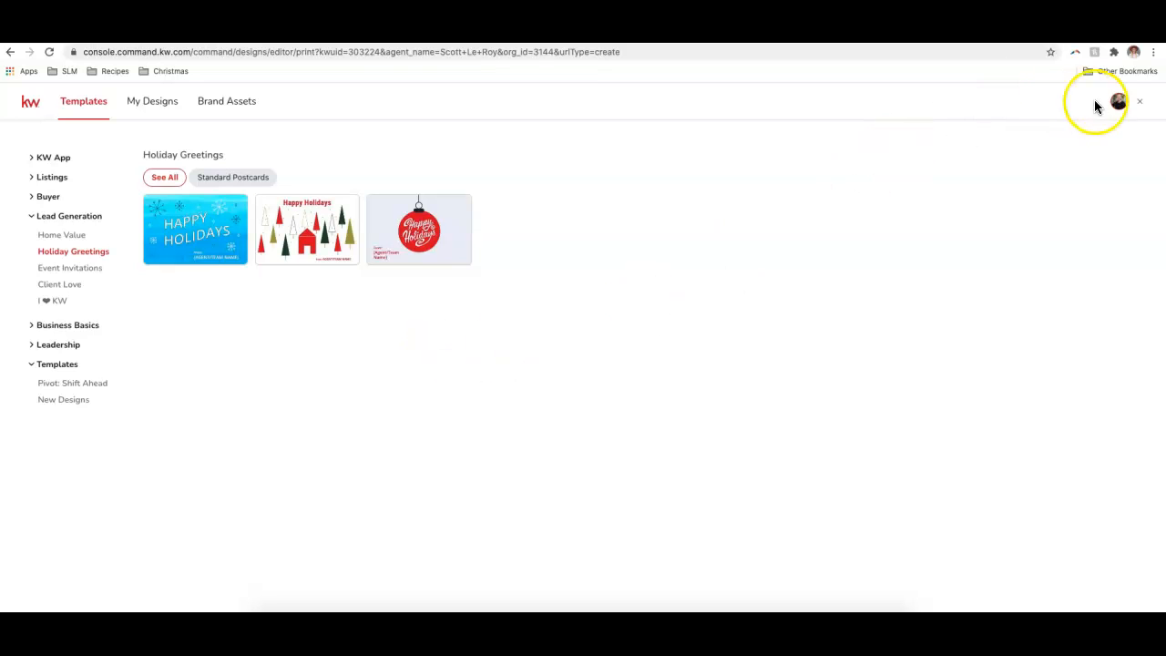
left_click(1139, 103)
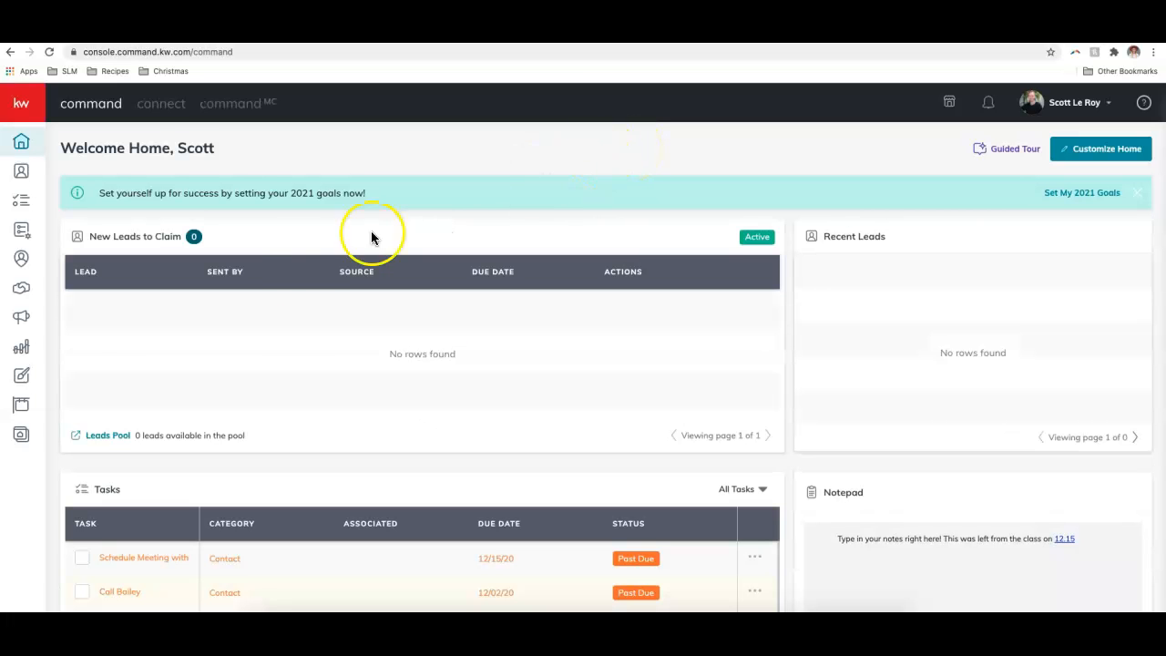
- Create a new Social design from Designs and continue to its template library
left_click(24, 379)
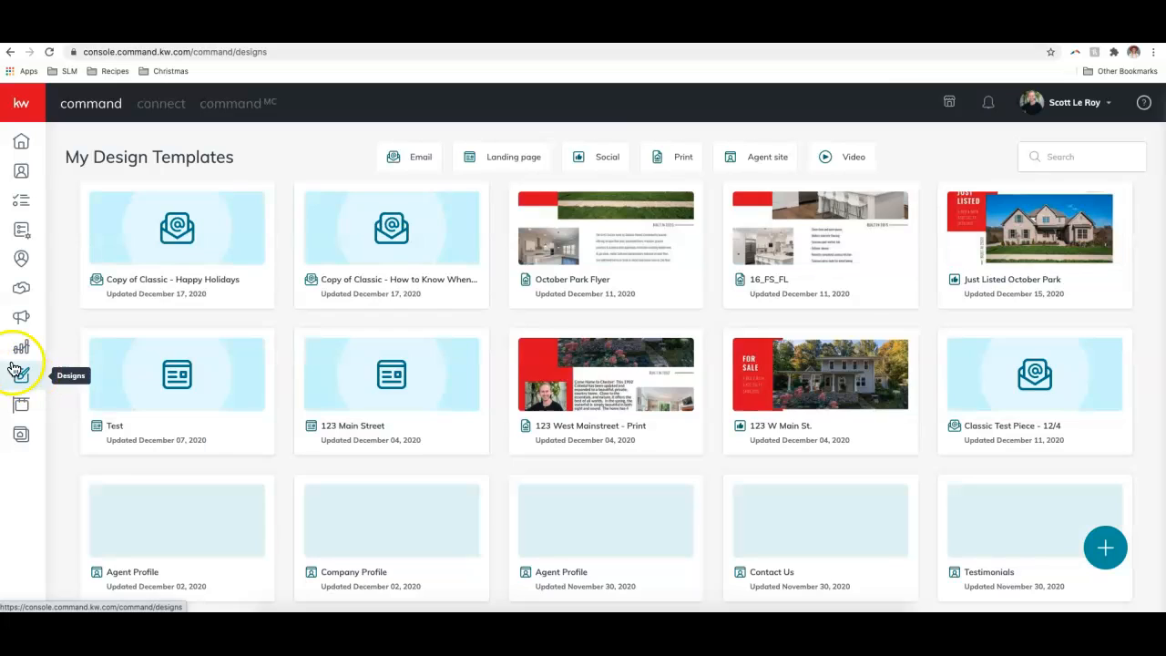
left_click(1105, 547)
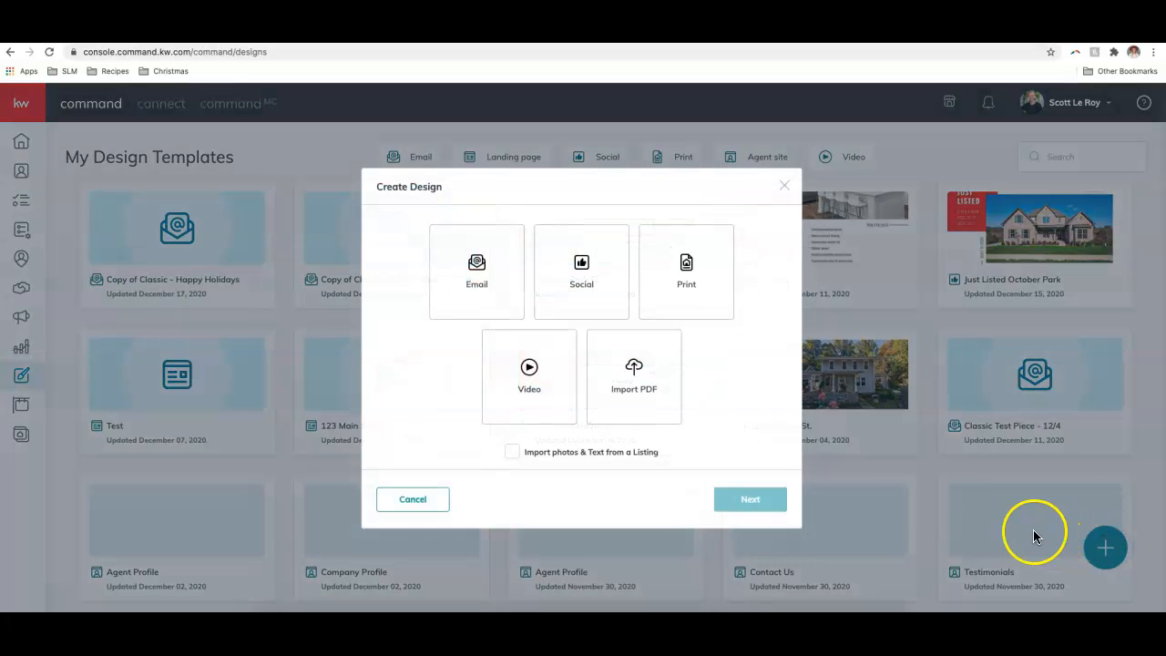
left_click(585, 279)
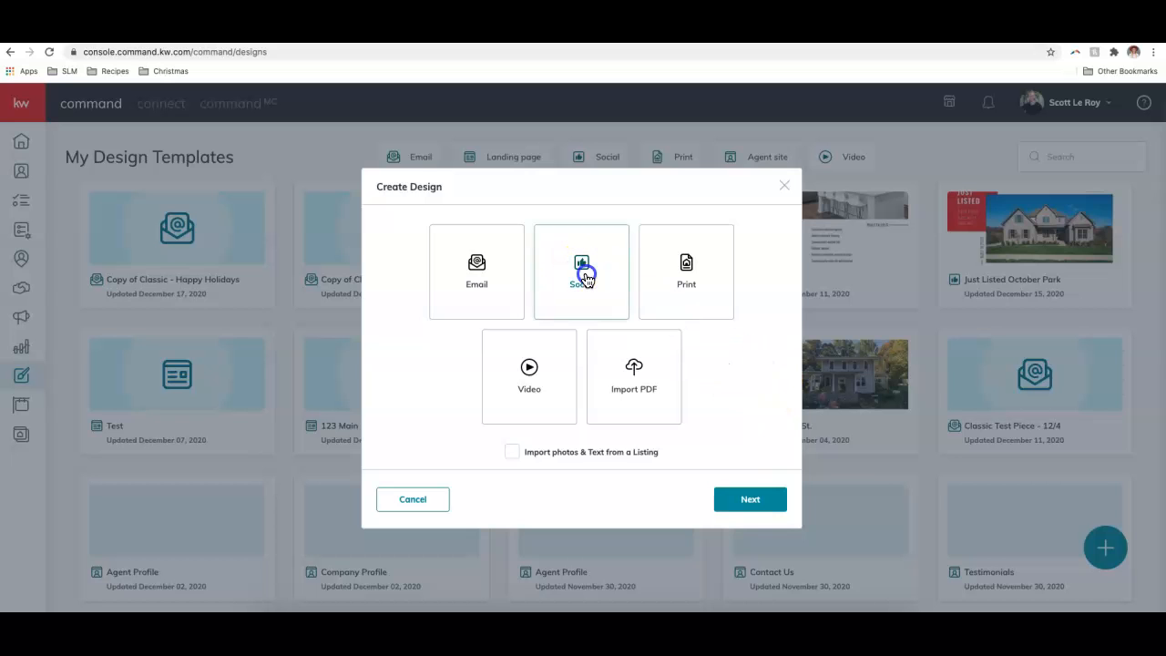
left_click(743, 500)
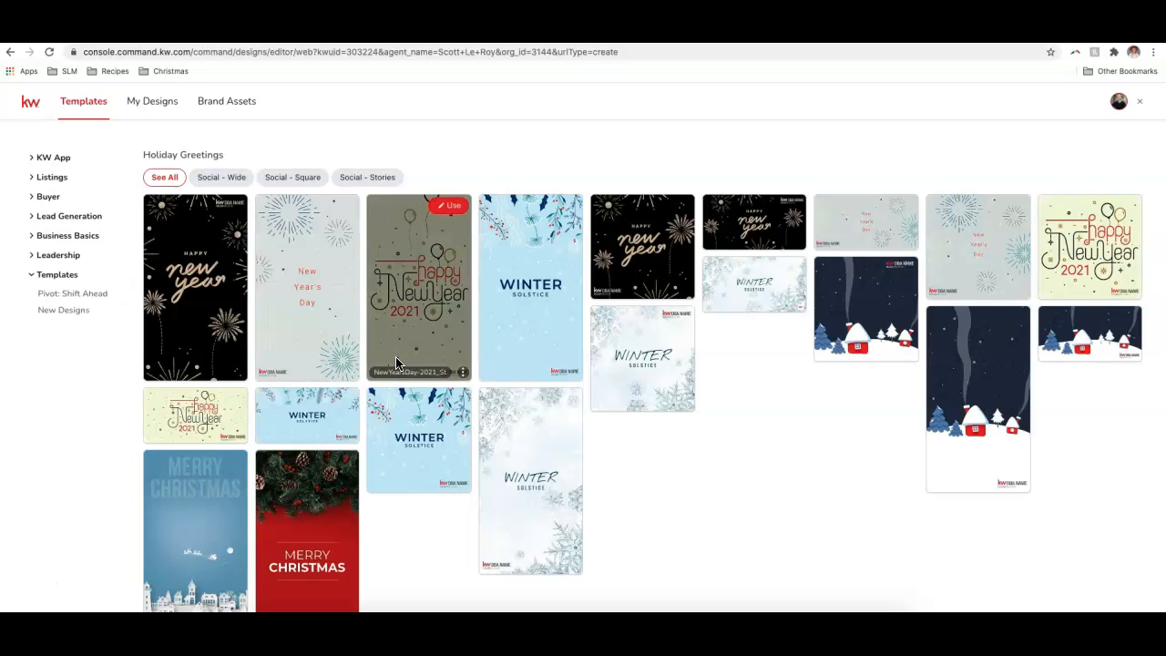
- Filter the Holiday Greetings templates by Social - Wide, Square, then Stories, and close the editor
left_click(78, 220)
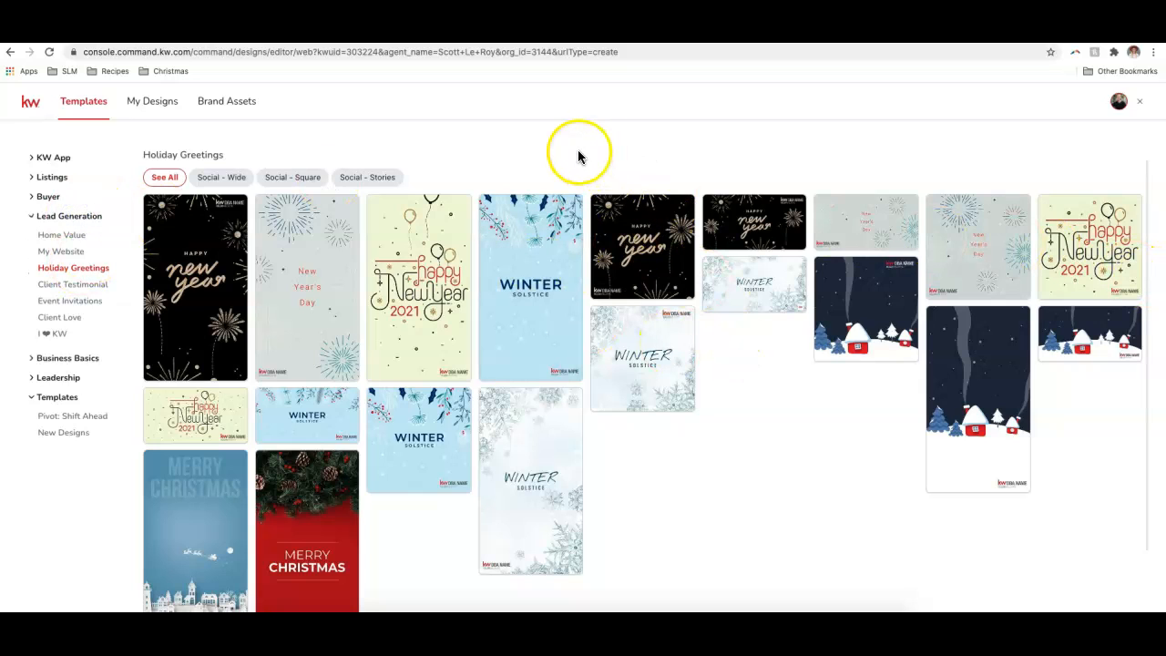
left_click(238, 178)
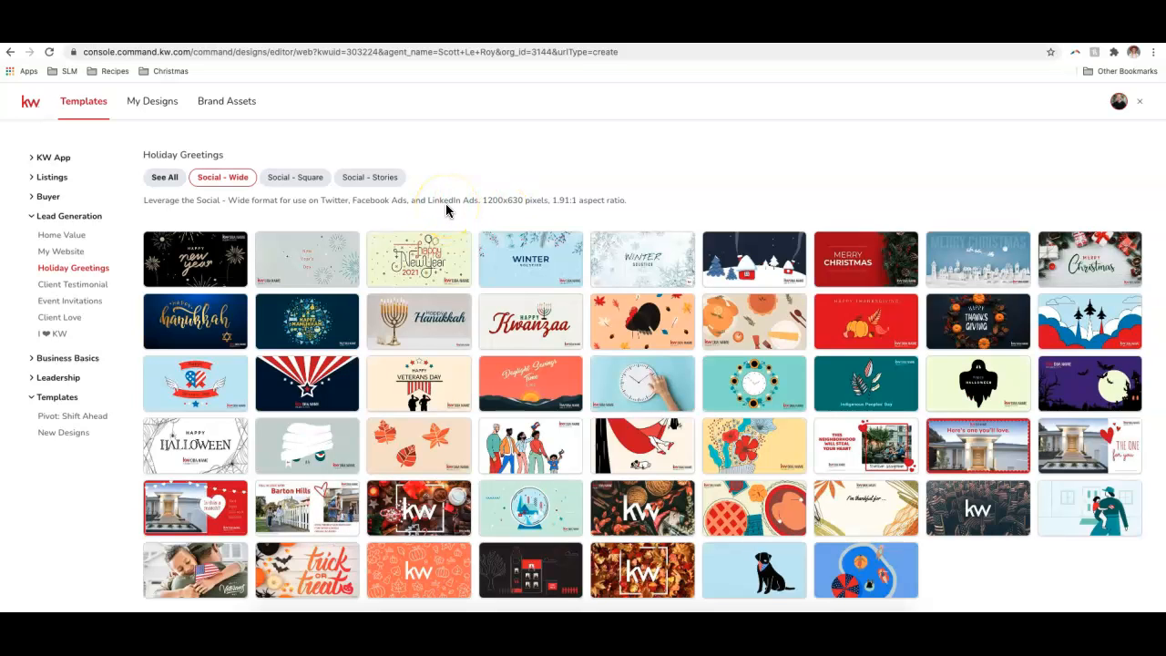
left_click(295, 176)
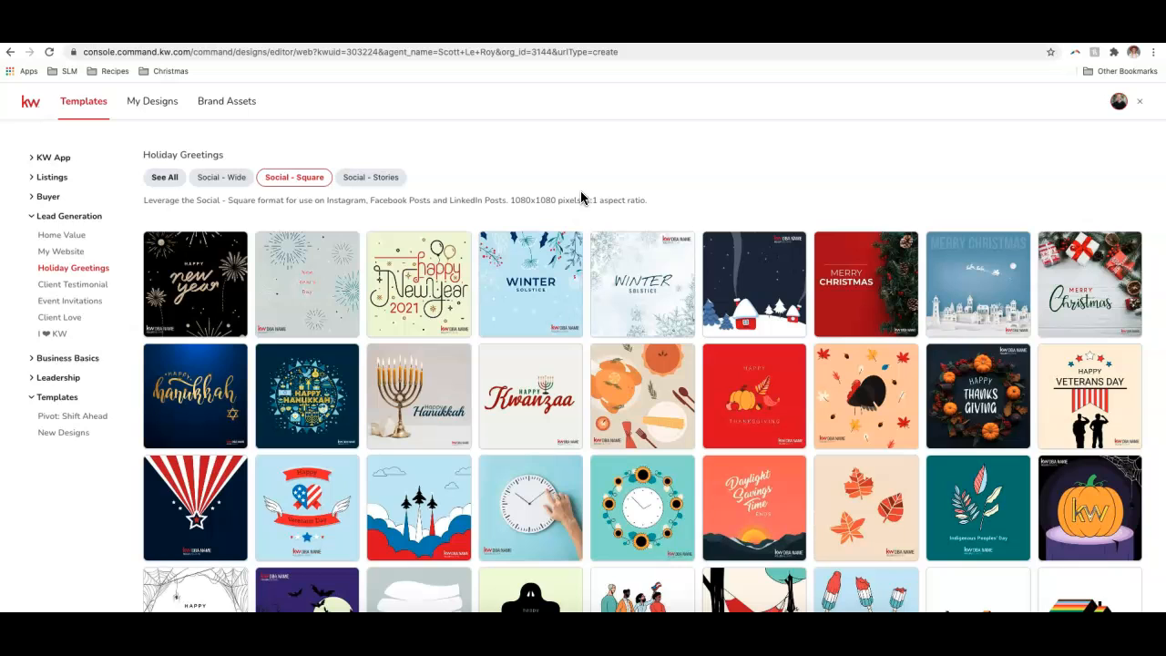
left_click(378, 179)
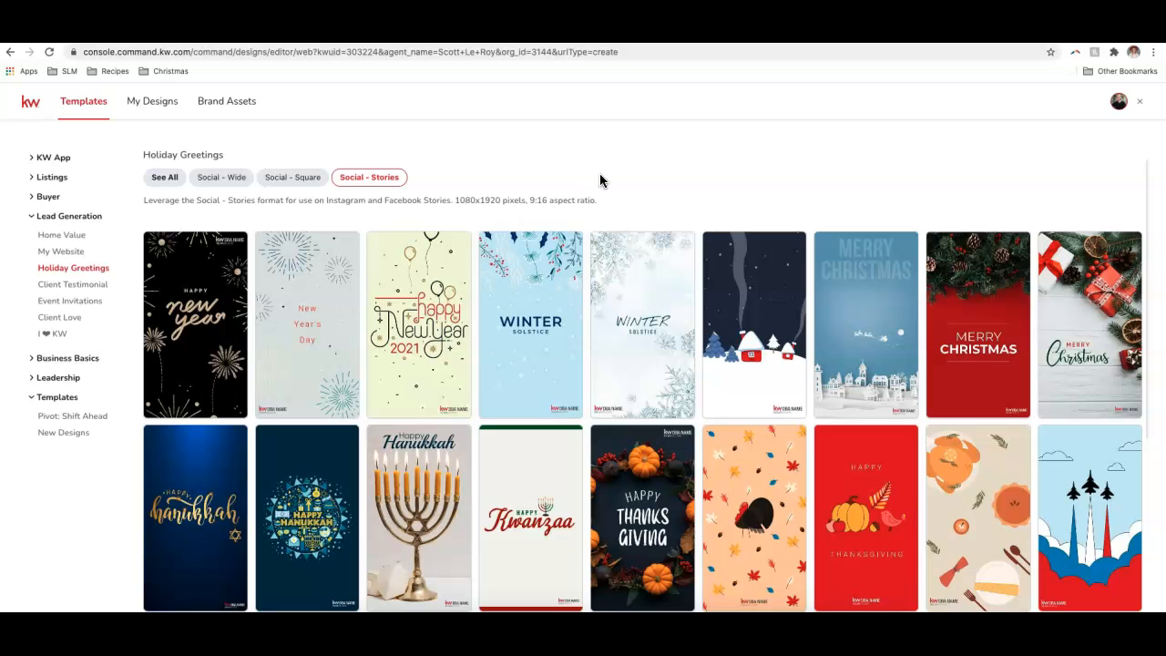
left_click(1140, 102)
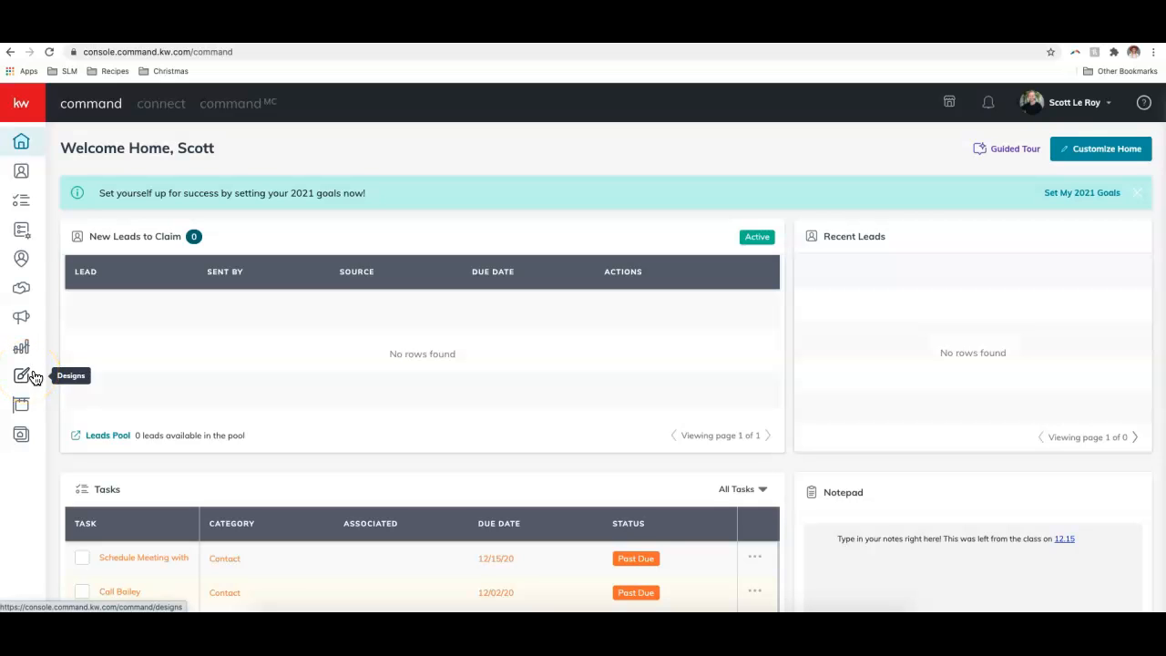
- From the Campaigns dashboard, create a new campaign of type Email
left_click(23, 319)
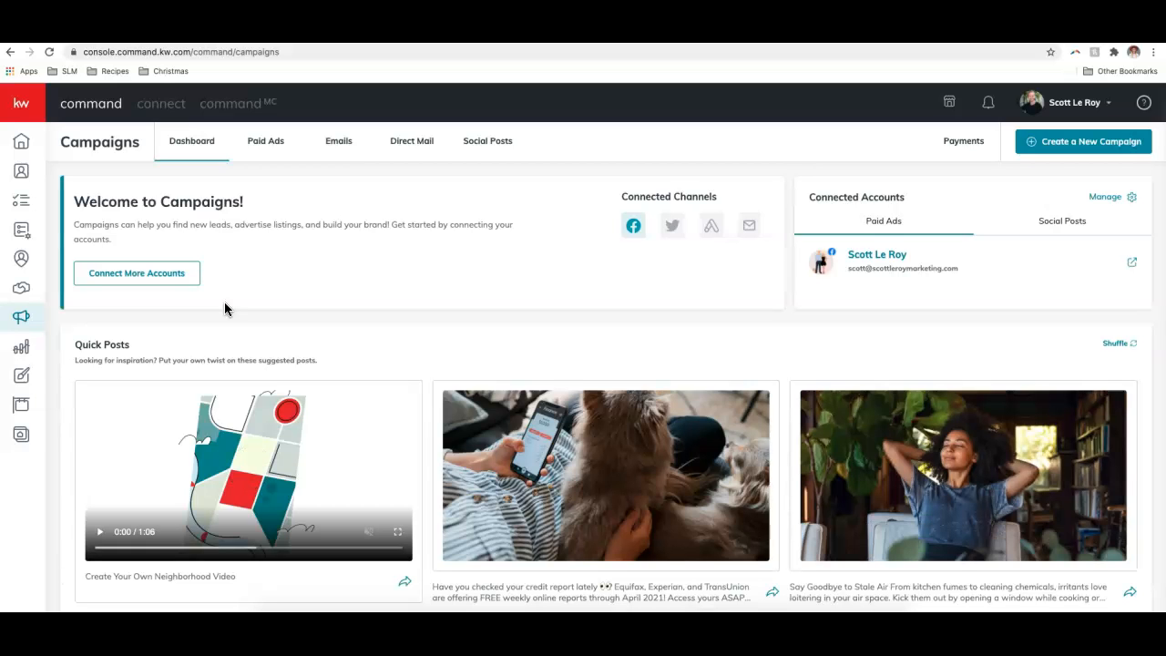
left_click(197, 306)
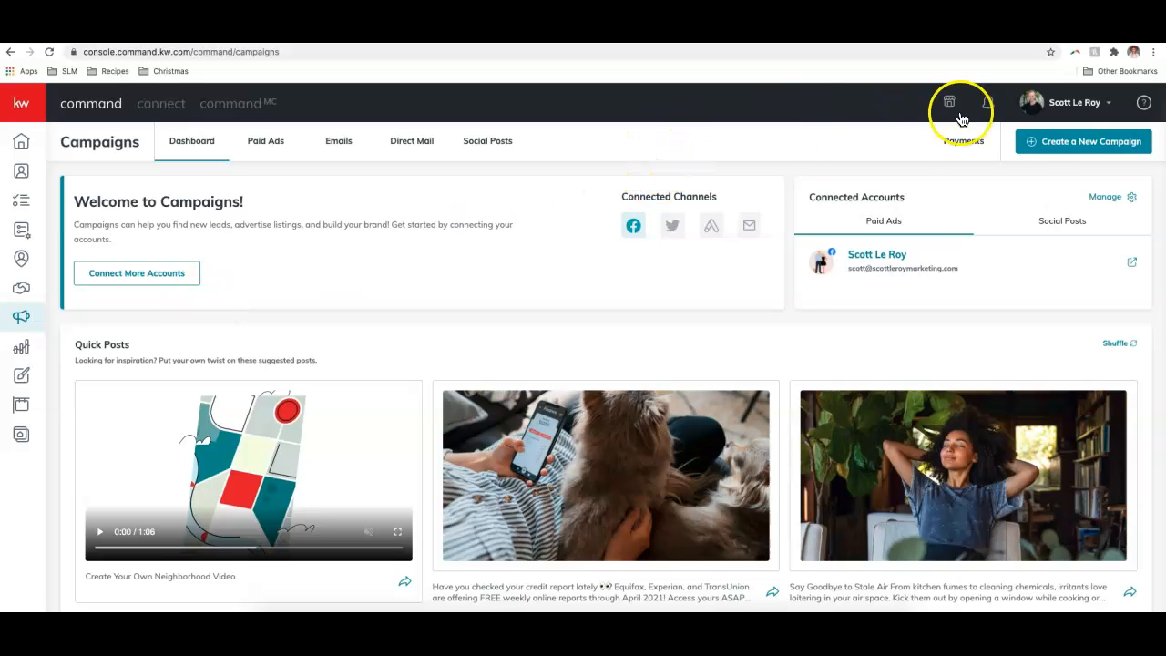
left_click(1051, 141)
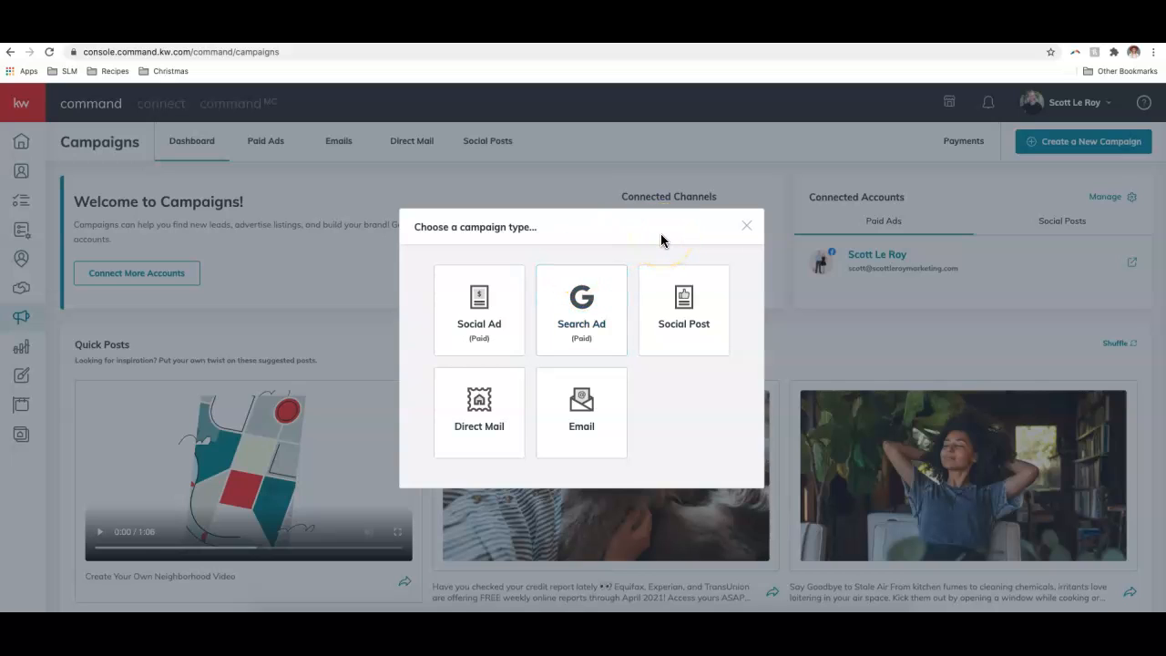
left_click(577, 398)
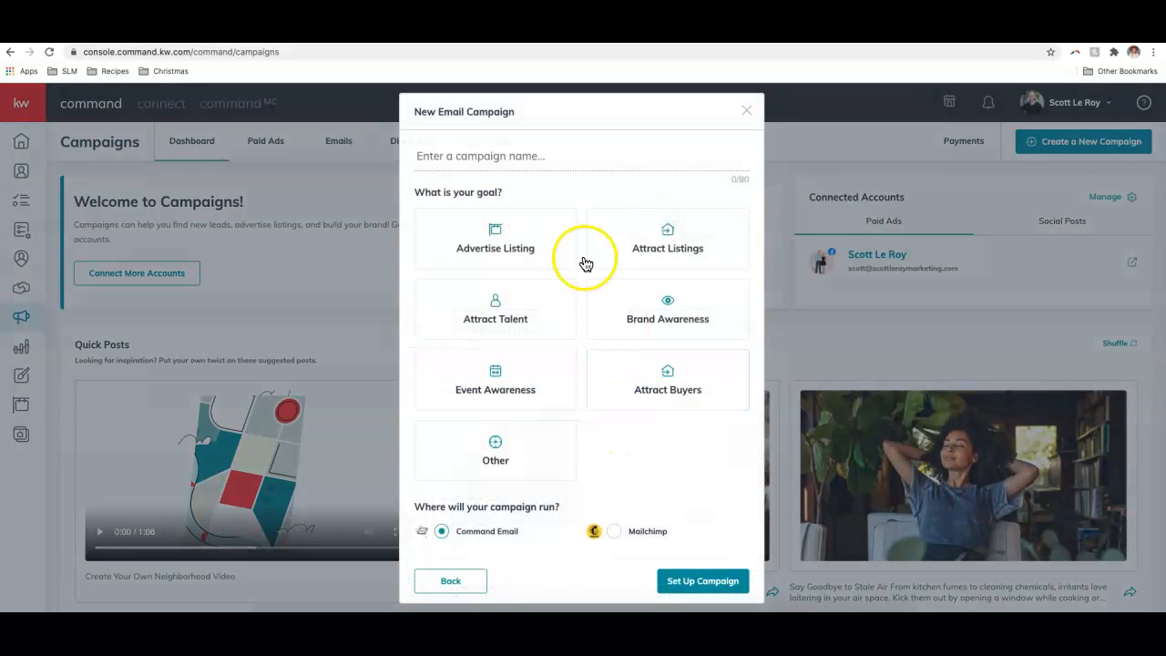
- Name the campaign 'Happy Holidays', set goal Other with Command Email, and set it up
left_click(510, 162)
type("Happy Holidays")
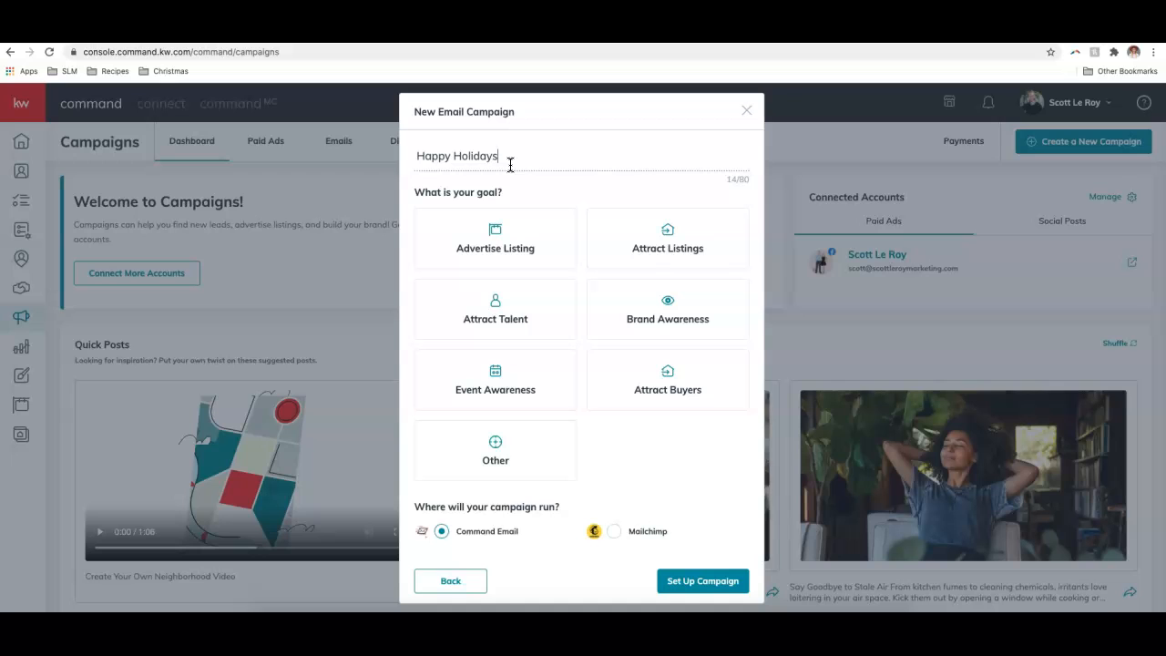
left_click(510, 467)
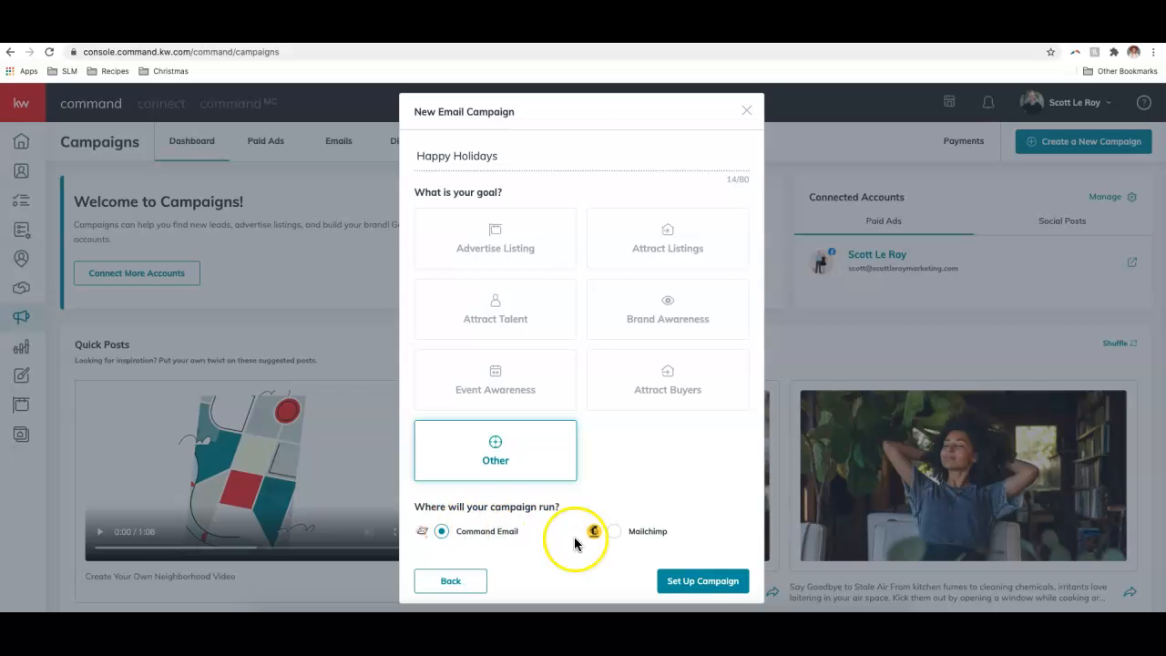
left_click(703, 583)
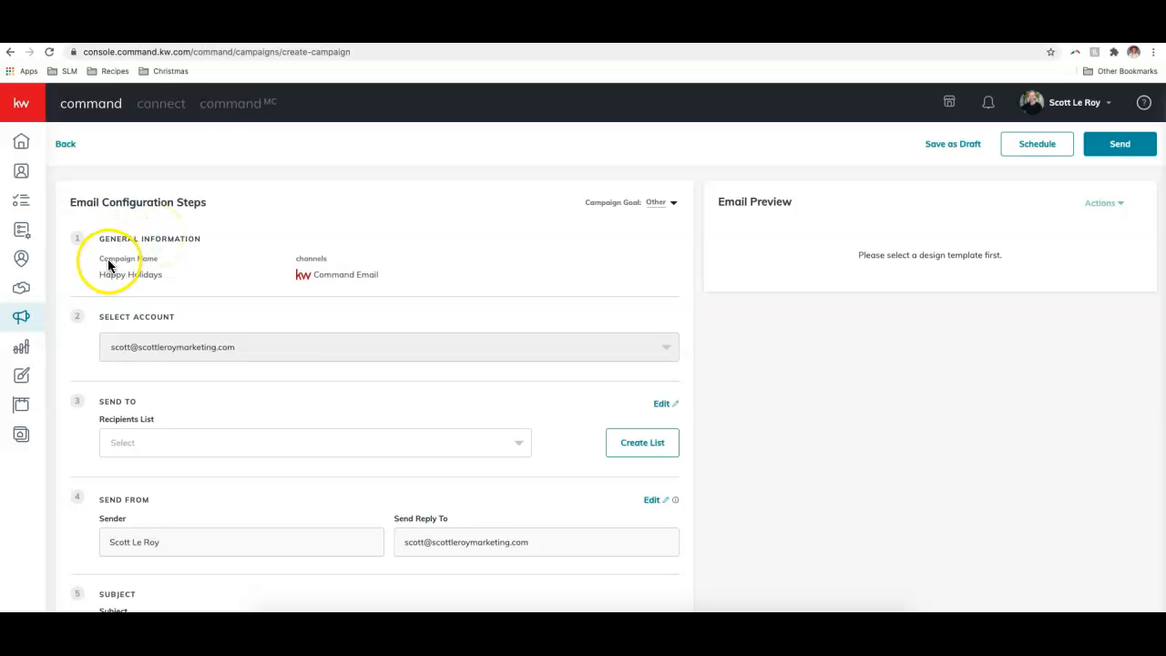
- Review the available recipient lists and open, then cancel, the Create List form
scroll(119, 277, "down", 1)
scroll(160, 303, "up", 1)
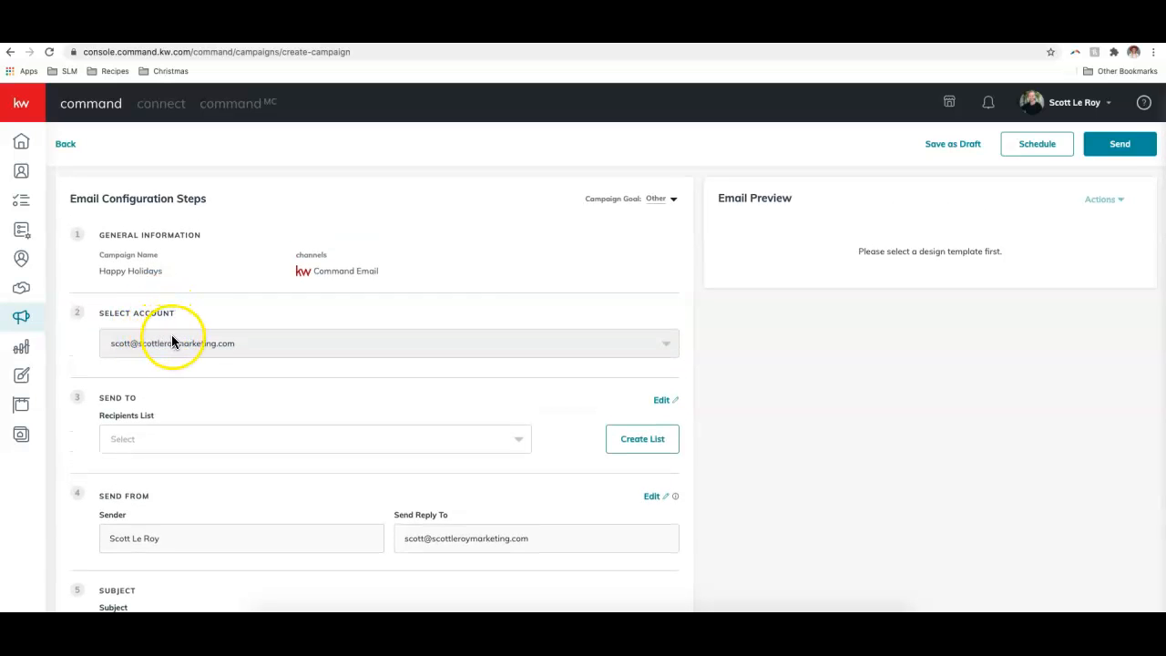
scroll(175, 344, "down", 2)
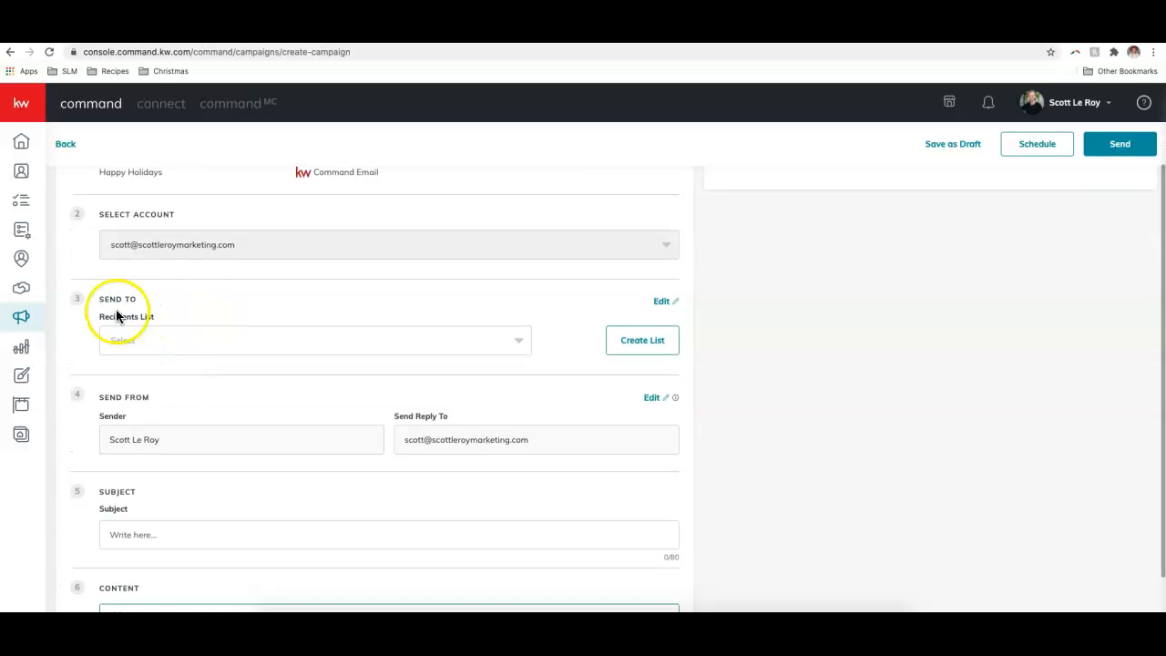
left_click(382, 344)
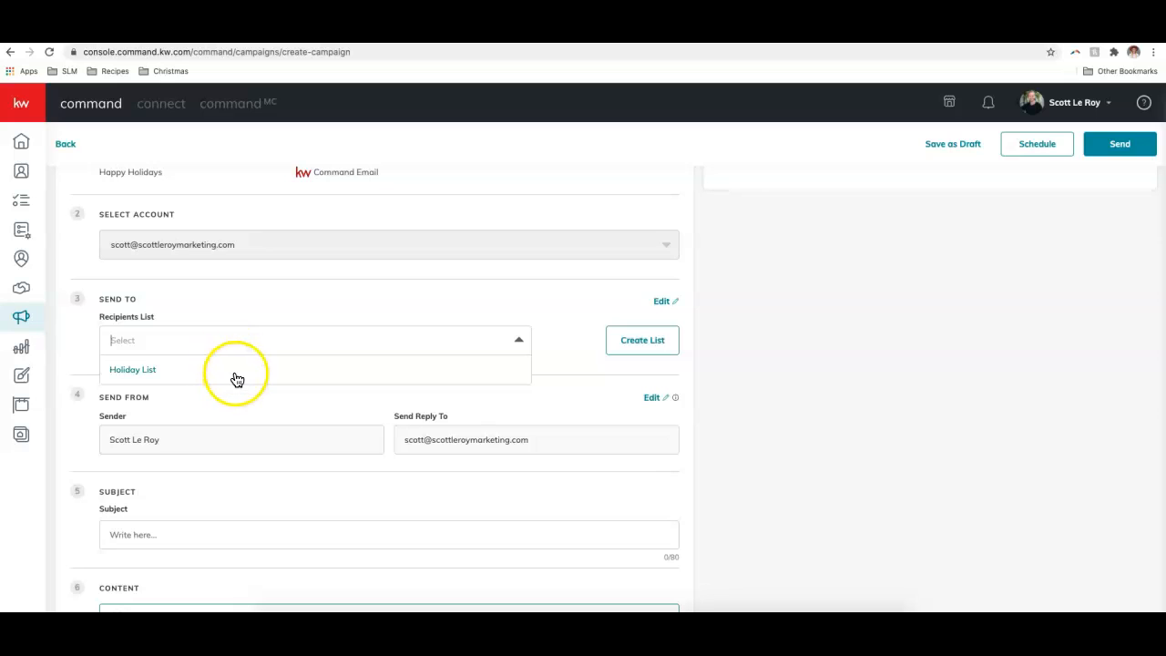
left_click(294, 311)
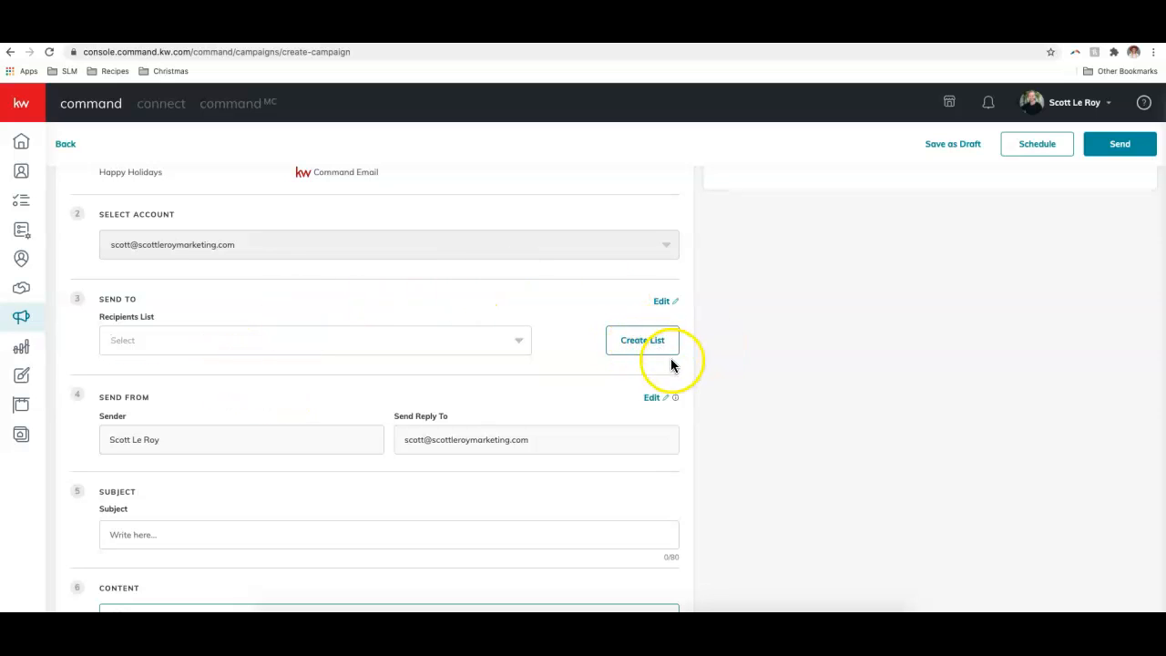
left_click(647, 345)
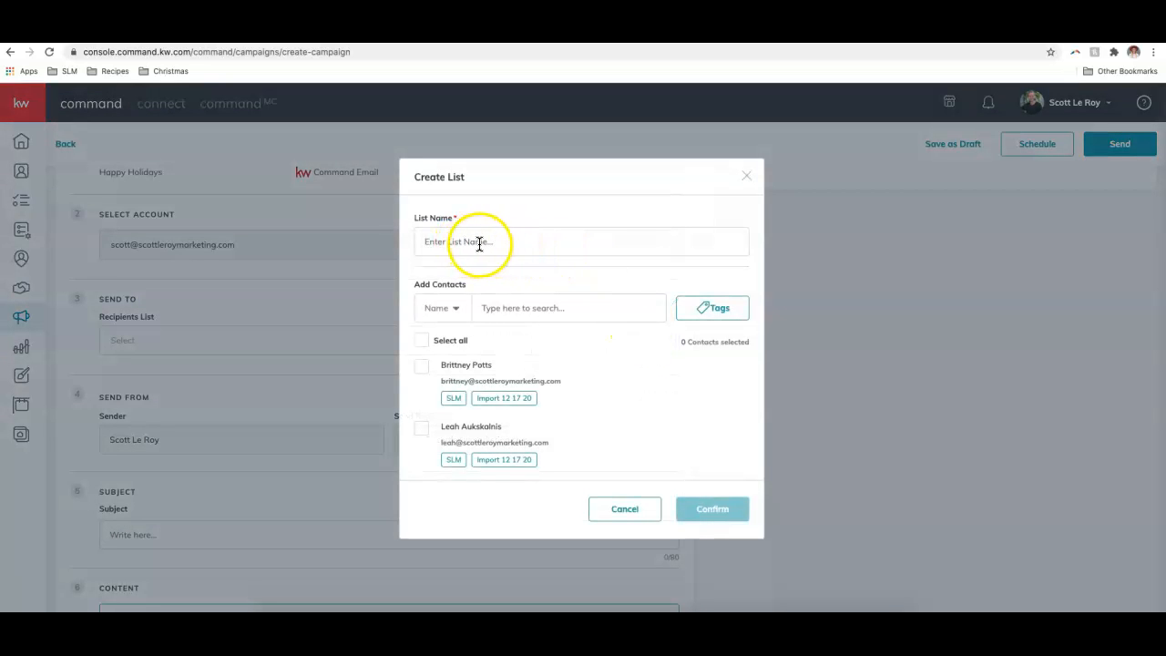
scroll(558, 371, "down", 5)
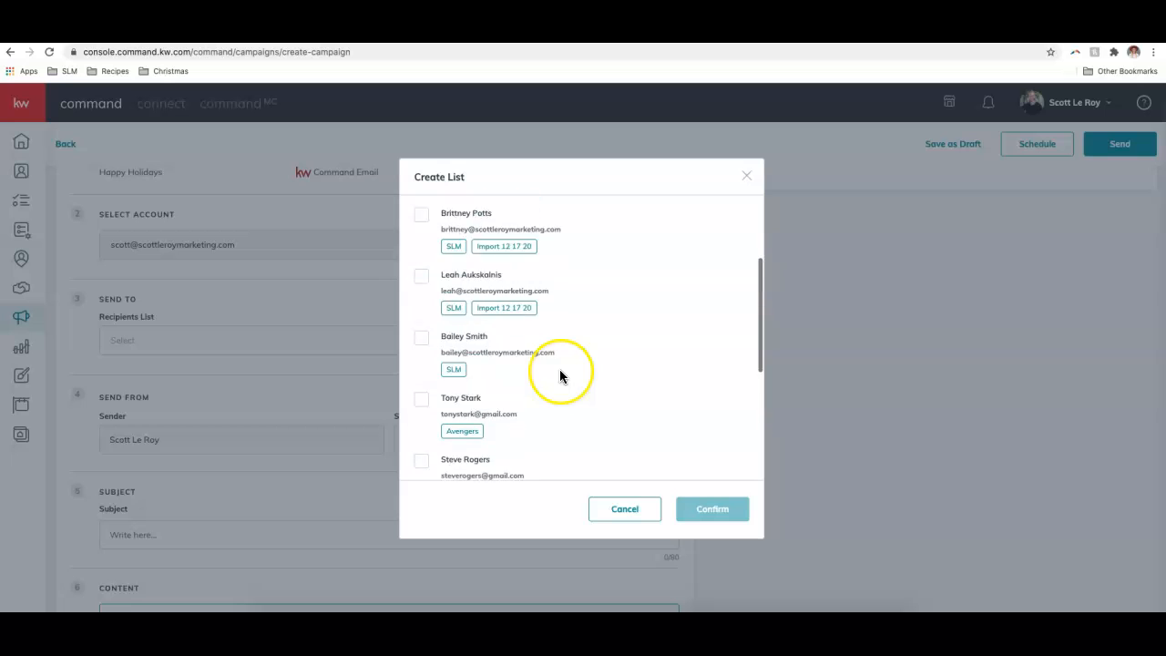
scroll(560, 375, "up", 5)
left_click(621, 509)
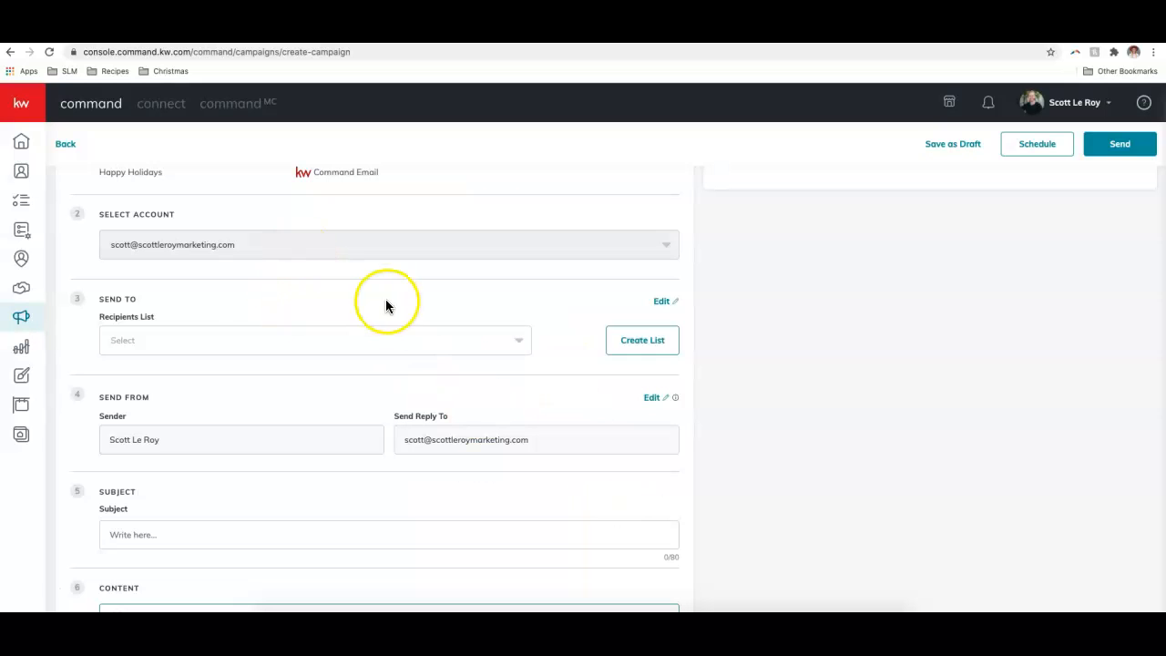
- Choose Holiday List as the campaign's recipients list
left_click(221, 338)
left_click(172, 369)
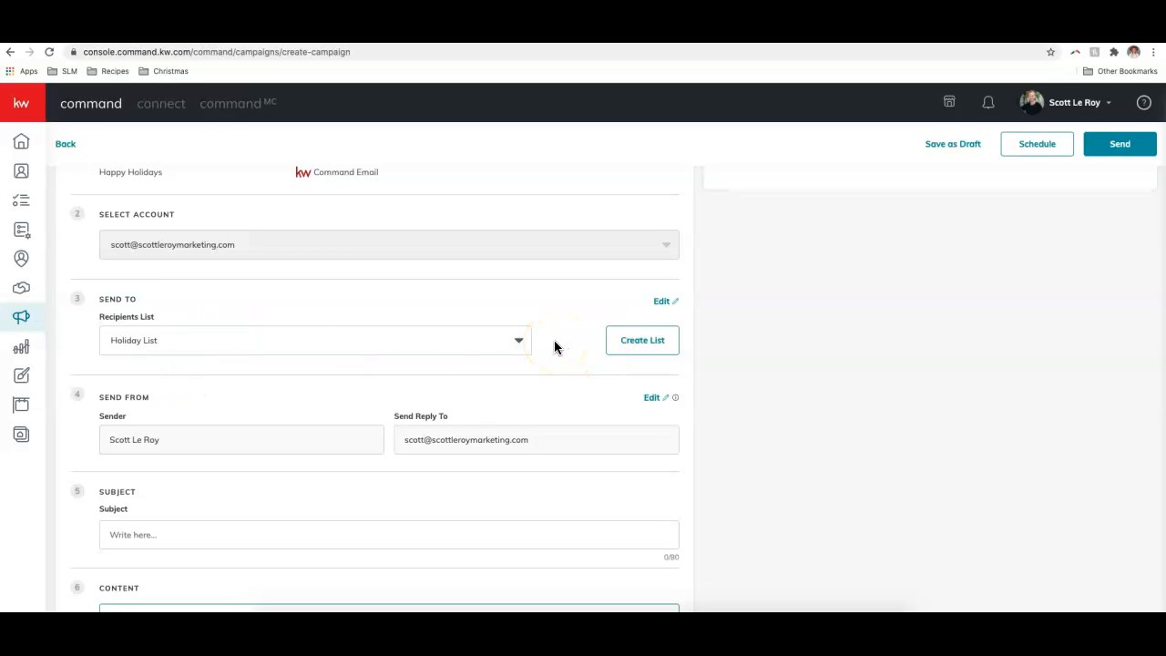
scroll(554, 342, "down", 1)
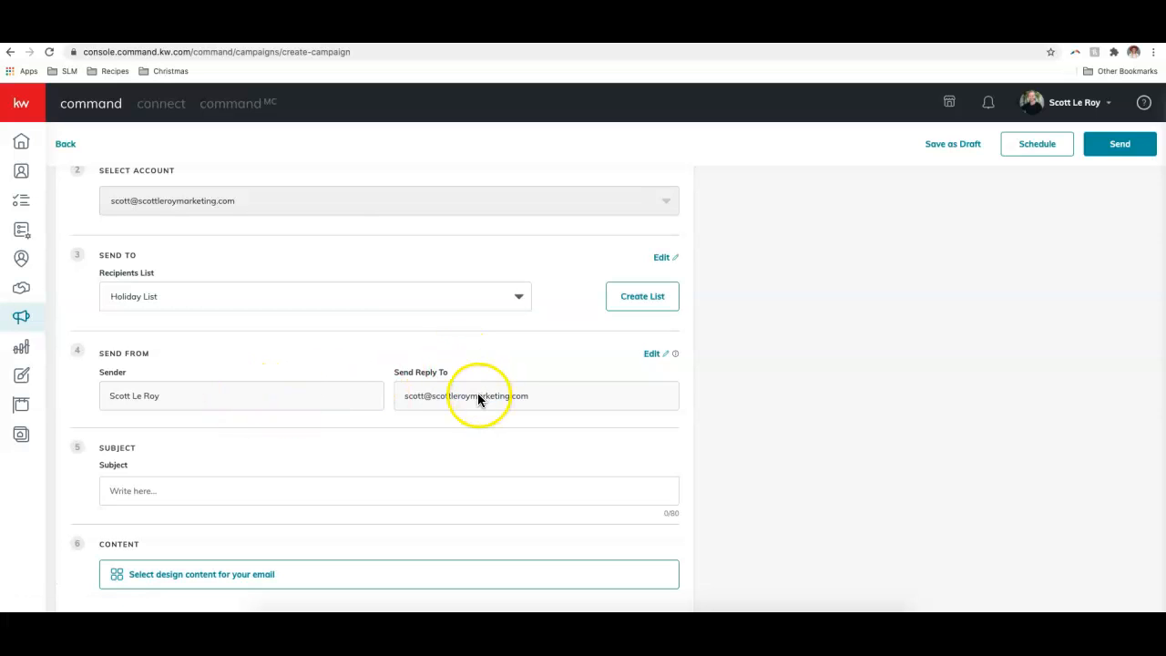
- Enter a Happy Holidays subject line and open the email Template Library
scroll(423, 393, "down", 1)
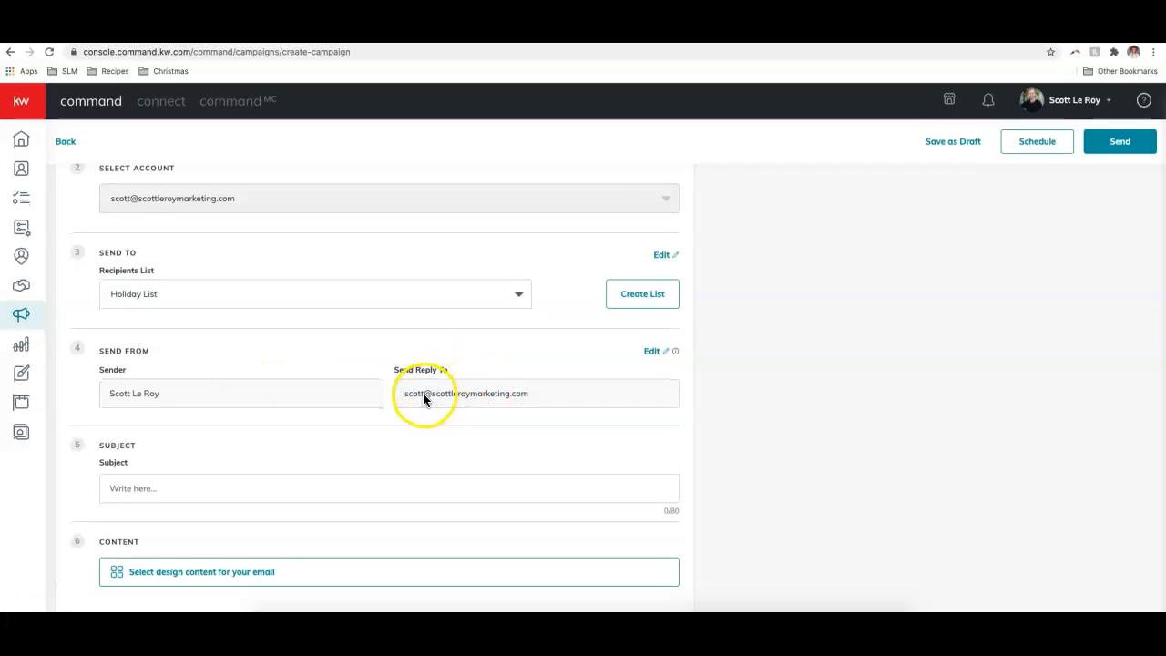
left_click(305, 493)
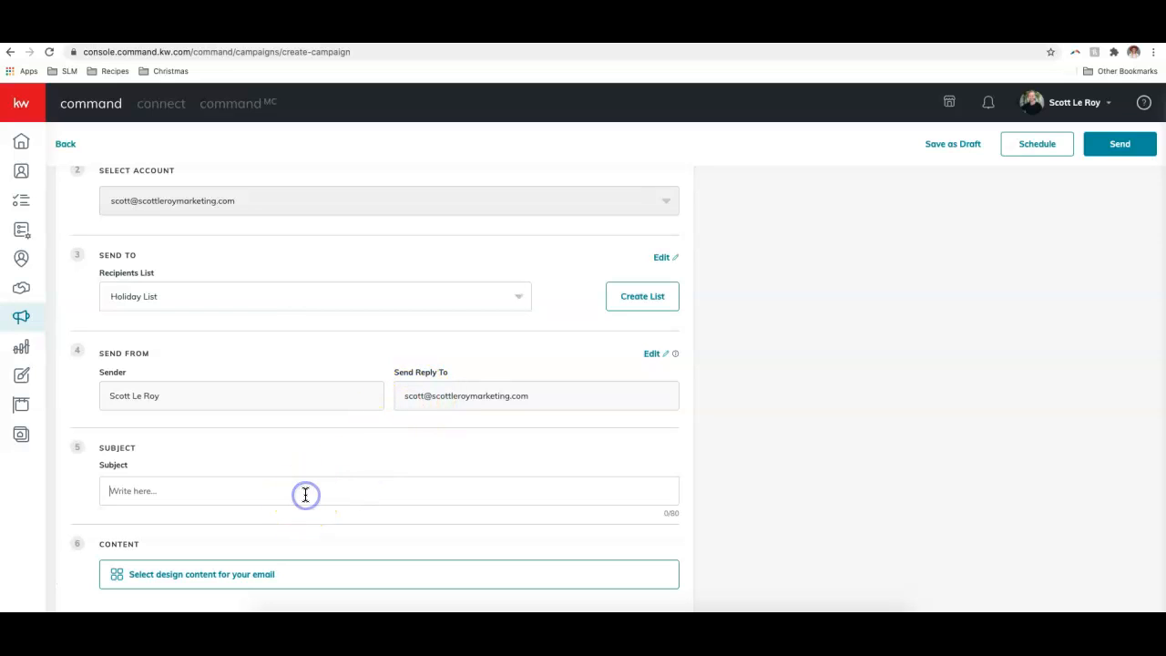
type("Hol")
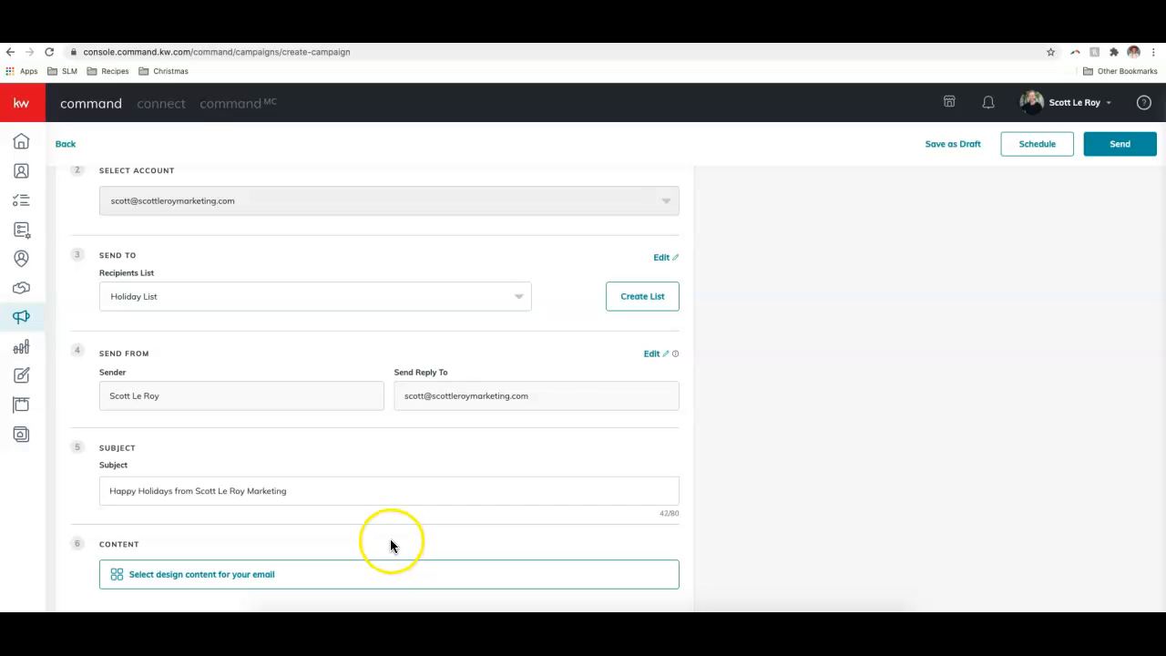
left_click(240, 579)
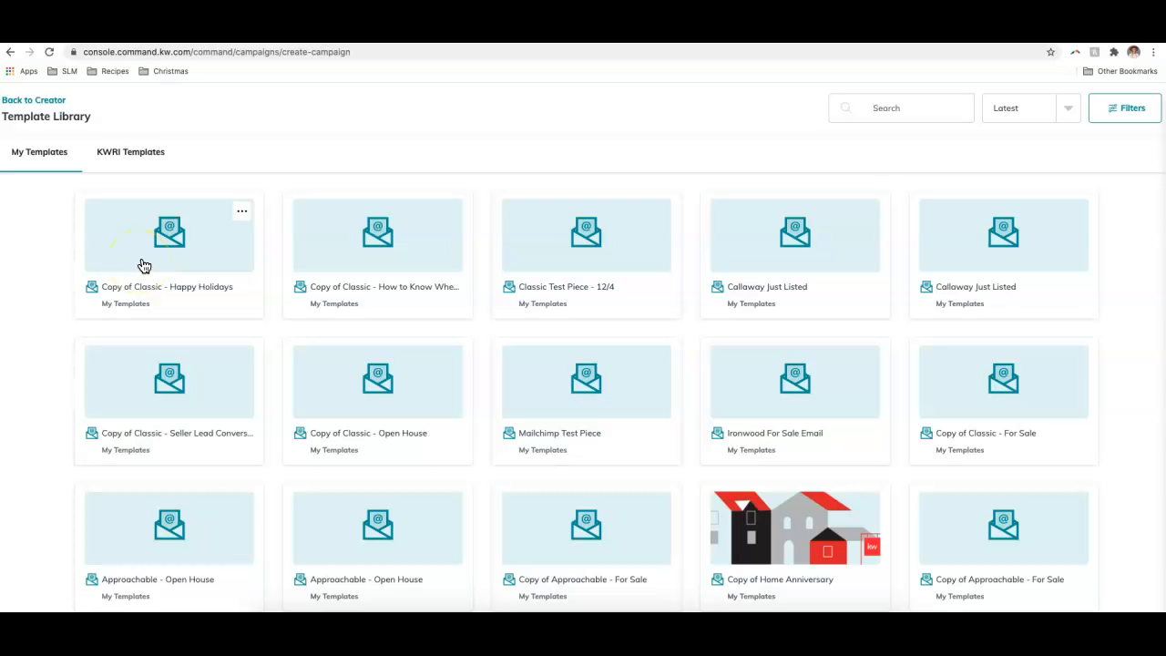
- Pick the Classic - Happy Holidays template from the KWRI Templates tab
left_click(133, 156)
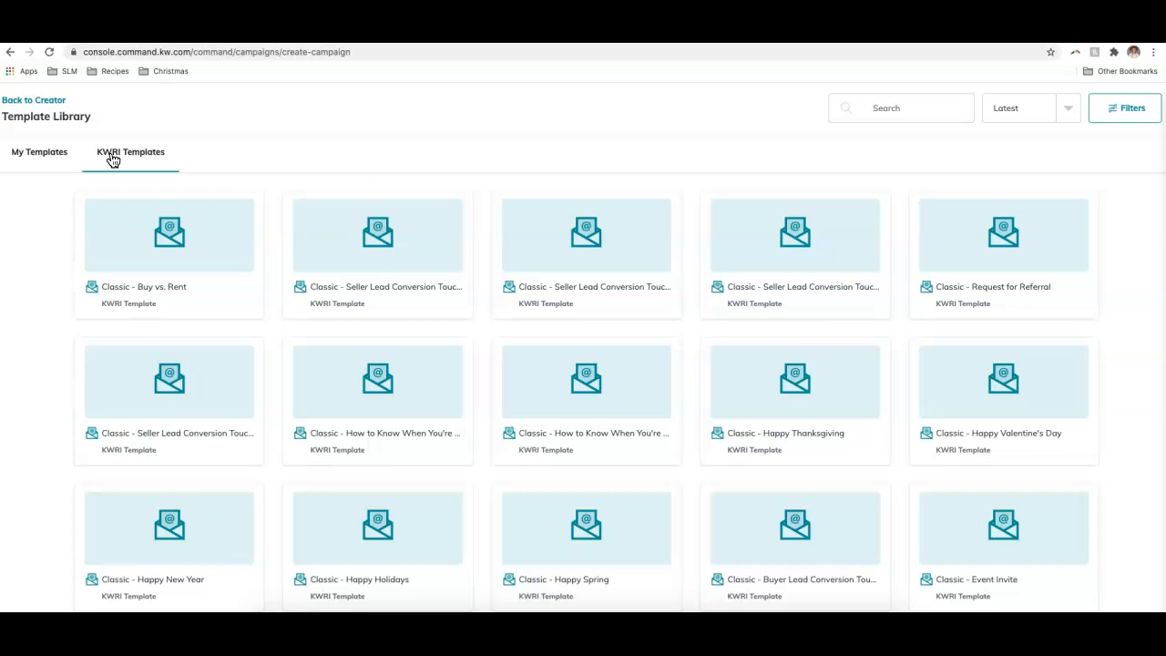
scroll(486, 294, "down", 5)
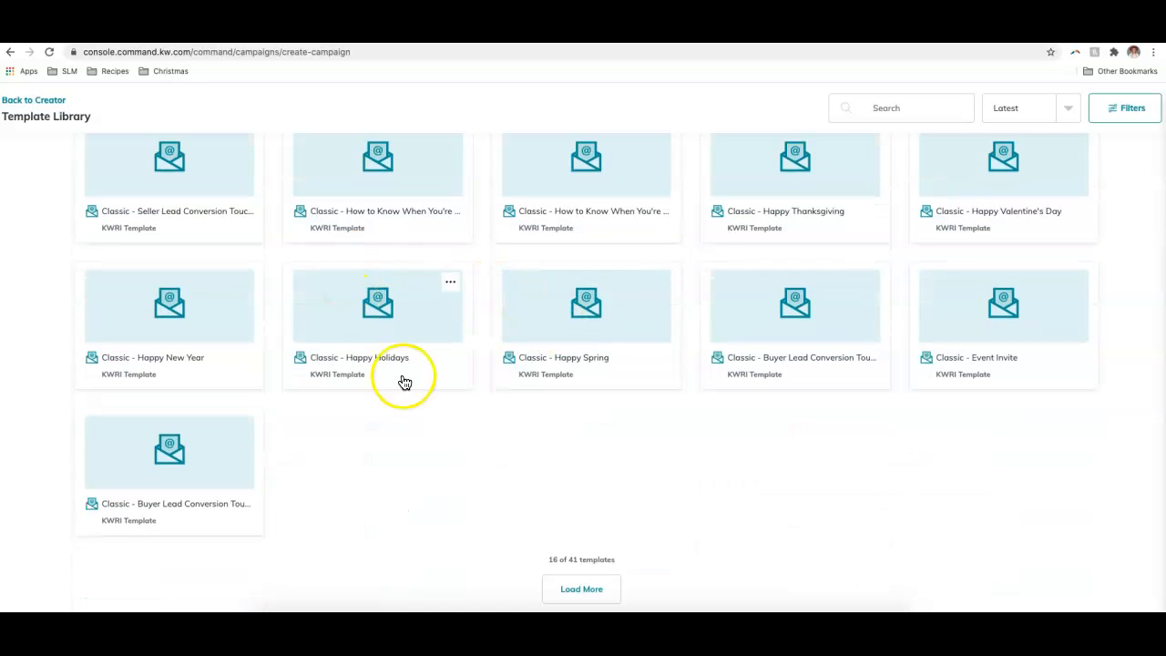
scroll(489, 318, "up", 5)
scroll(458, 304, "down", 5)
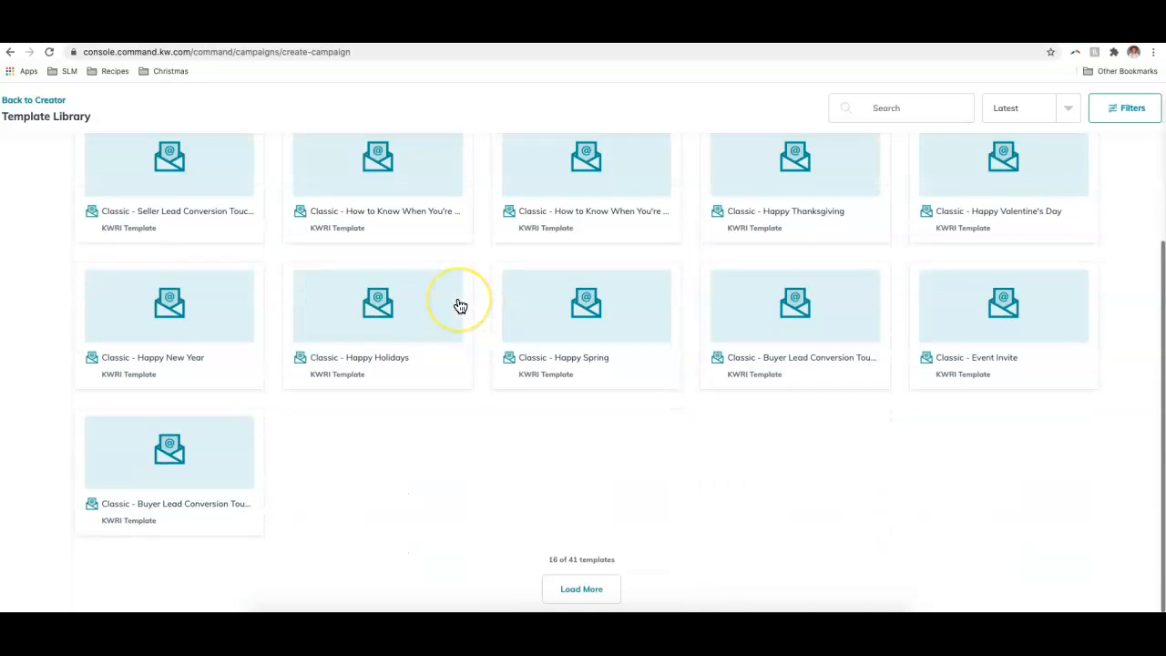
scroll(708, 437, "up", 1)
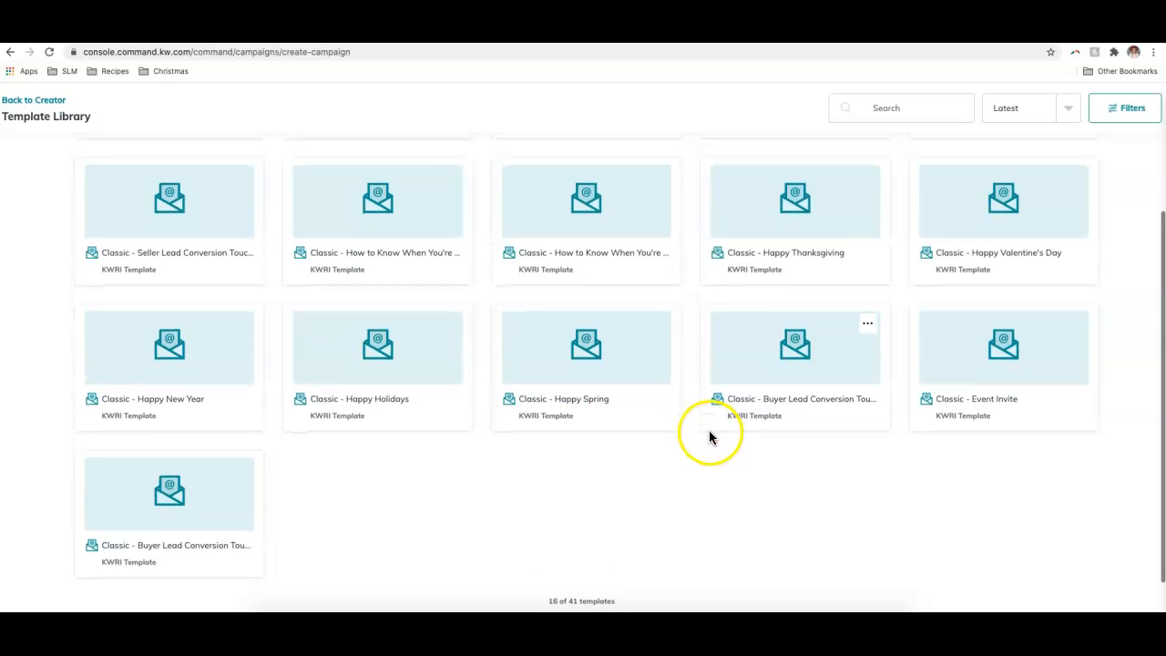
mouse_move(773, 282)
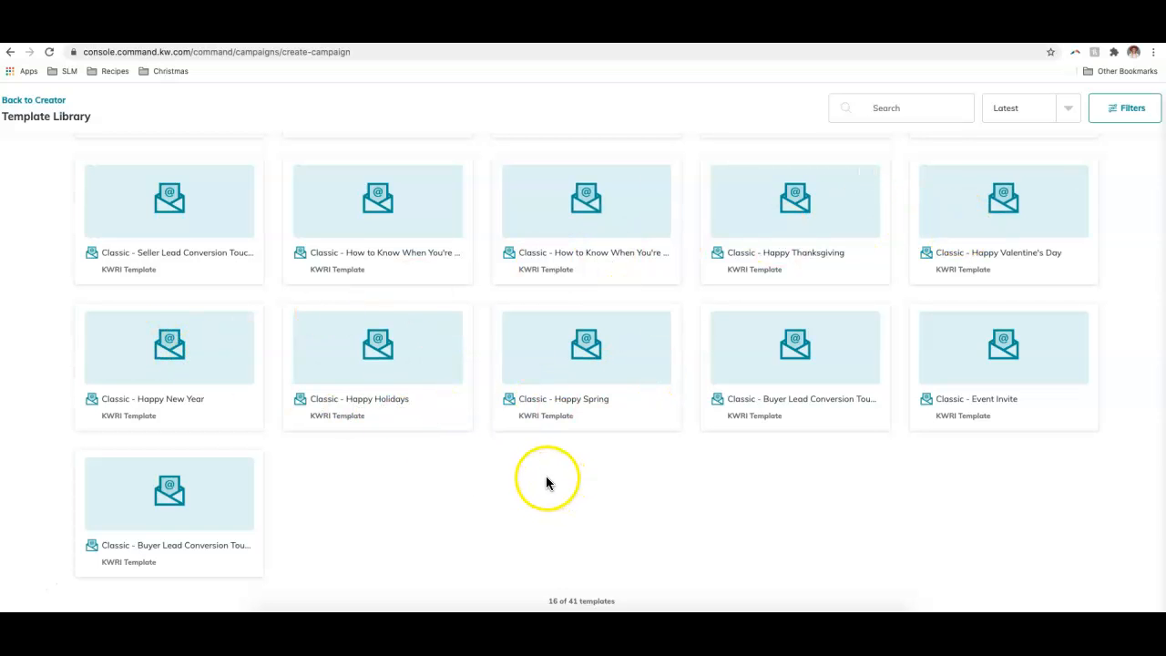
scroll(510, 460, "up", 1)
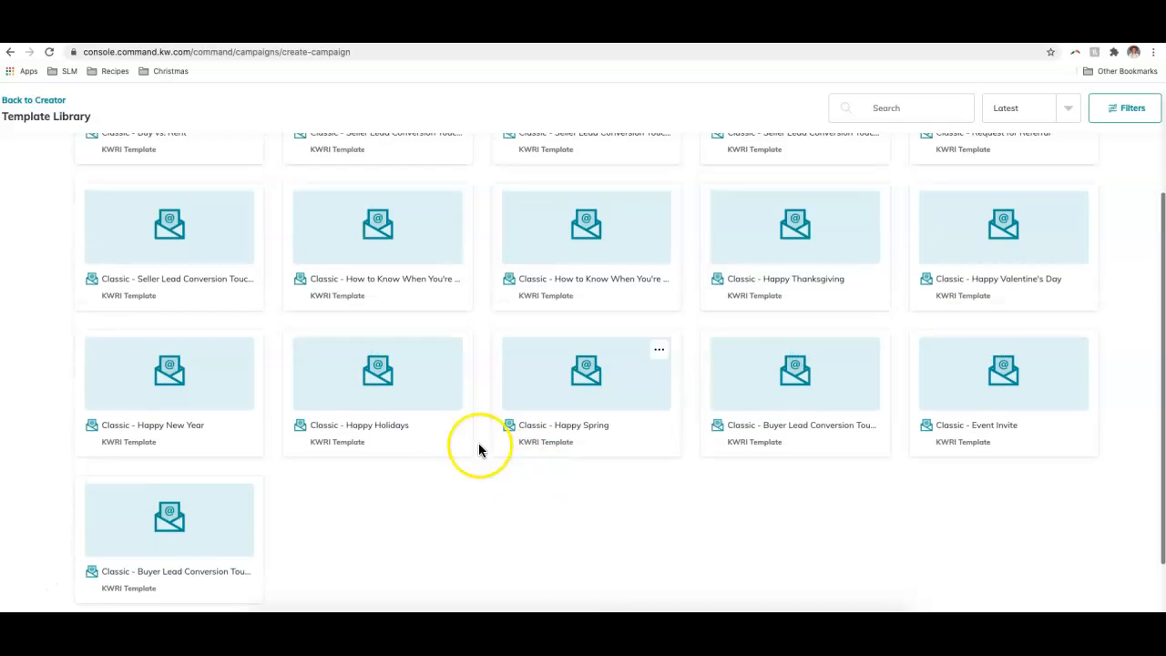
left_click(409, 393)
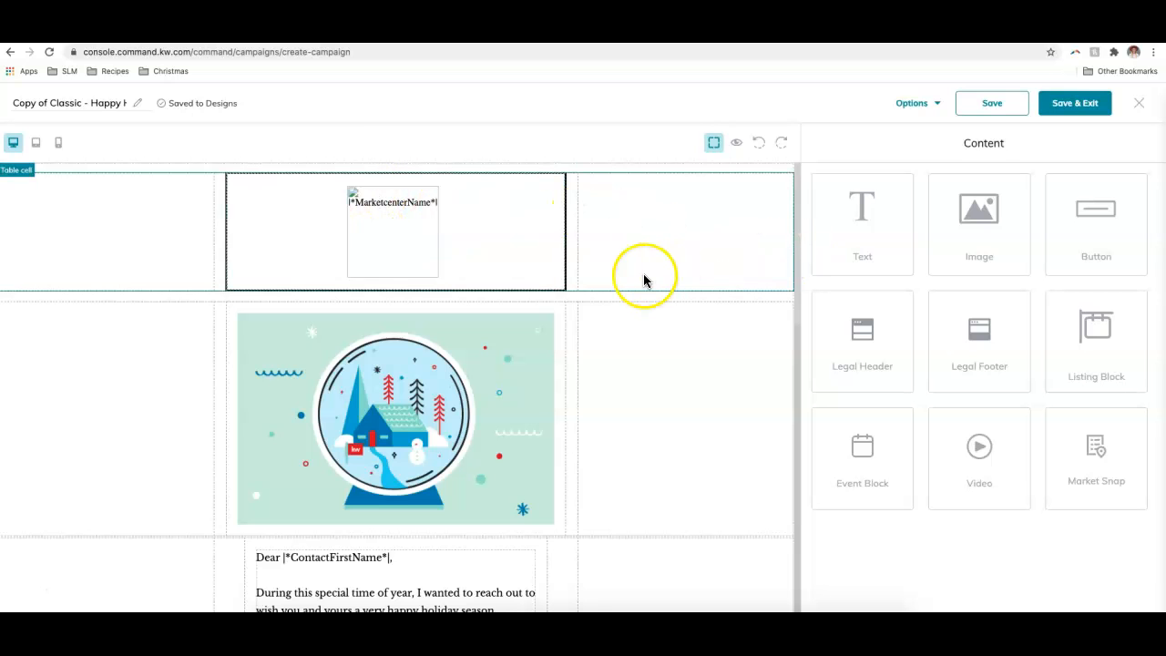
scroll(644, 281, "down", 3)
scroll(645, 284, "up", 3)
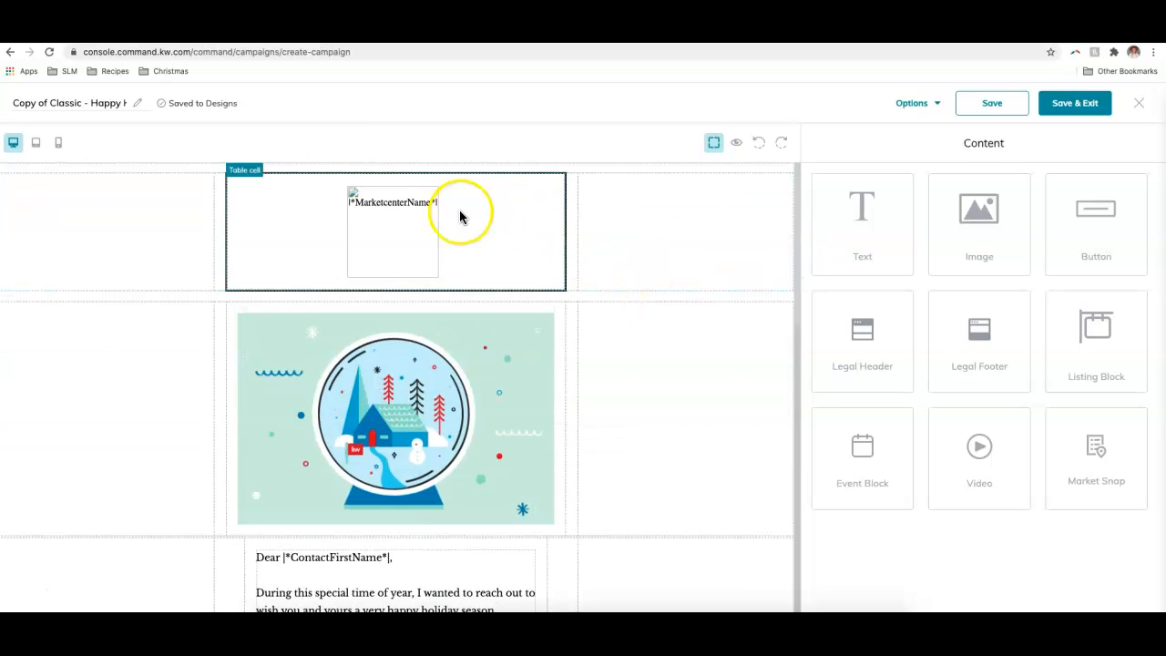
scroll(437, 273, "down", 3)
scroll(369, 346, "down", 4)
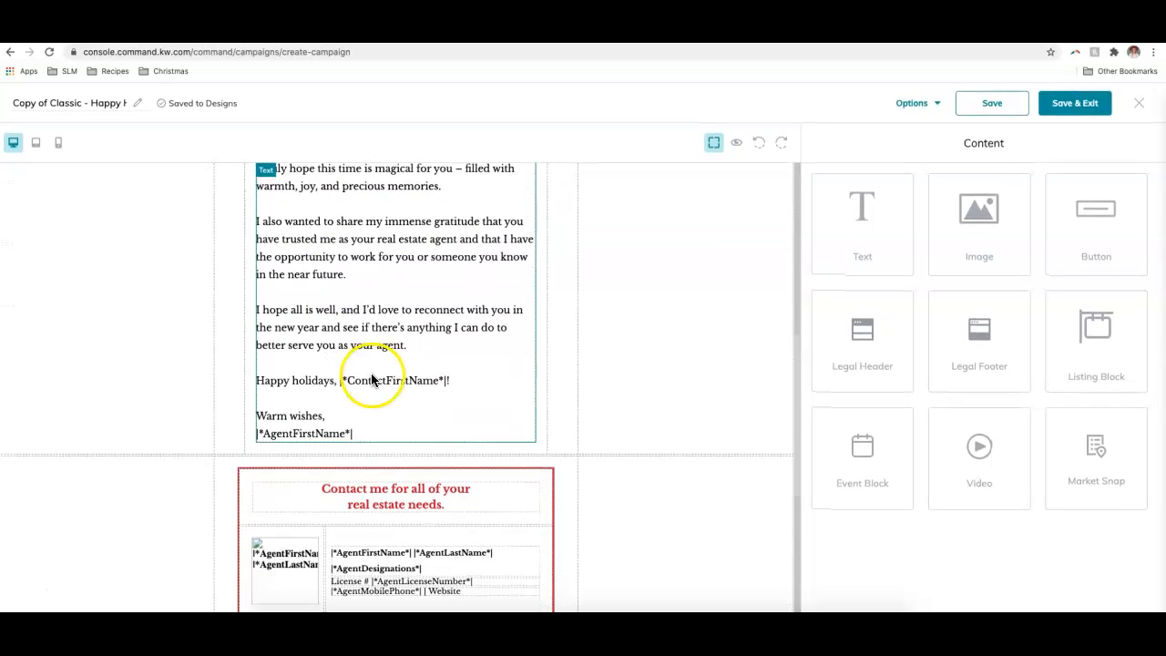
scroll(360, 378, "down", 1)
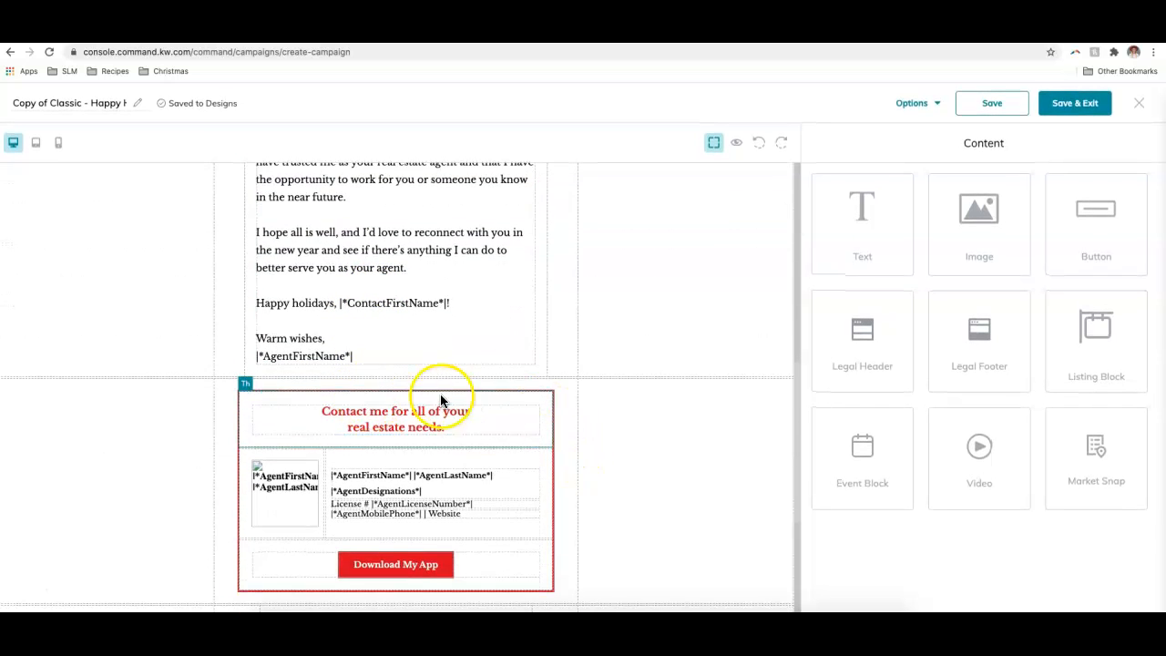
scroll(470, 501, "down", 3)
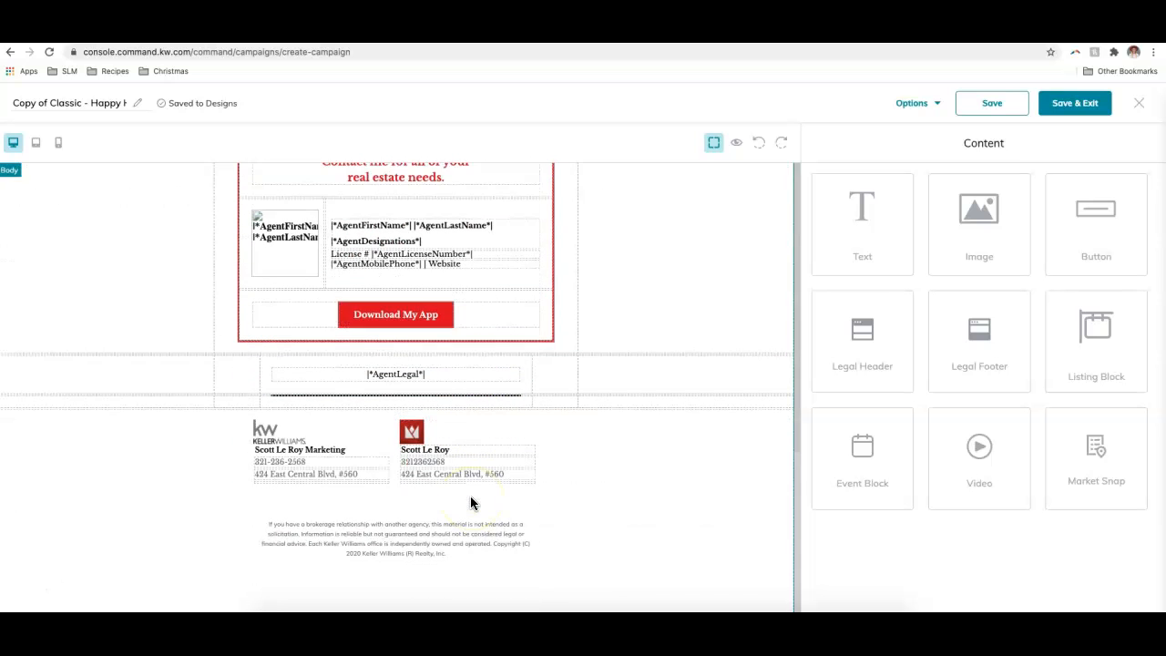
scroll(585, 499, "up", 10)
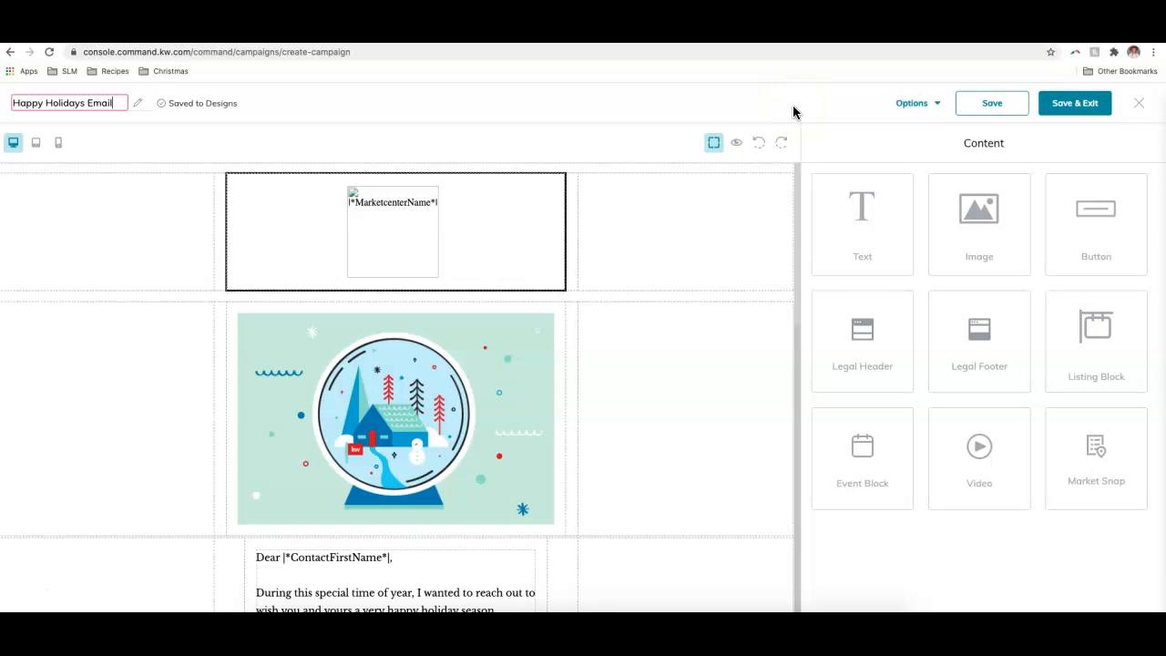
- Drag an Image block into the Happy Holidays Email as a demo and review the canvas blocks
scroll(731, 315, "down", 4)
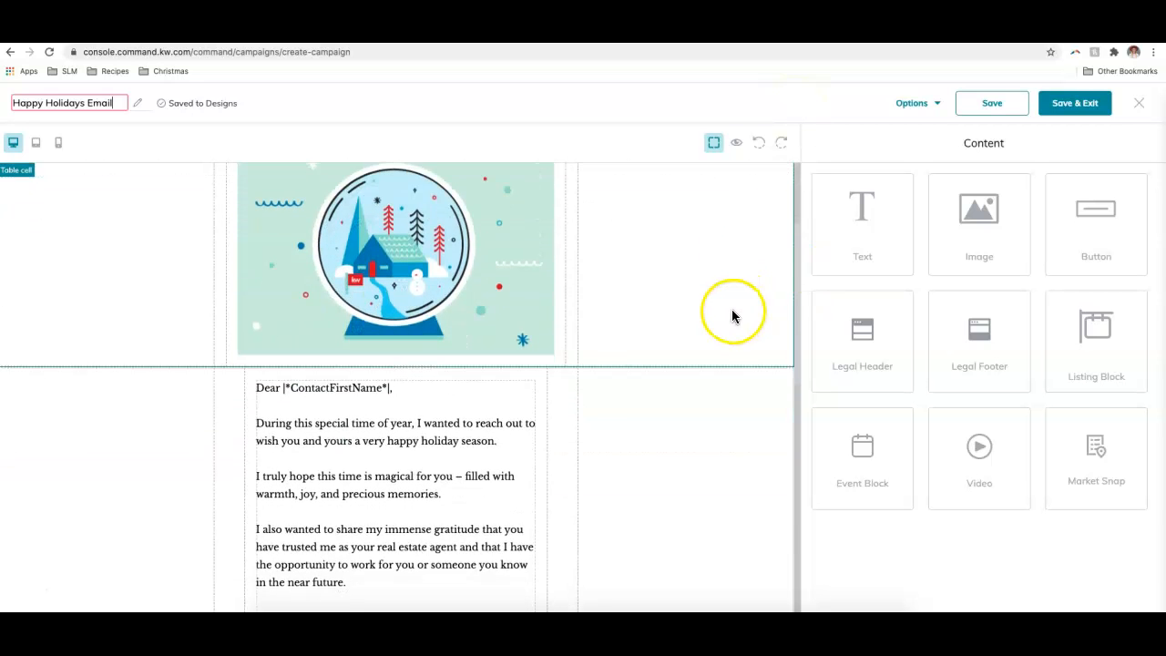
left_click_drag(996, 234, 1025, 255)
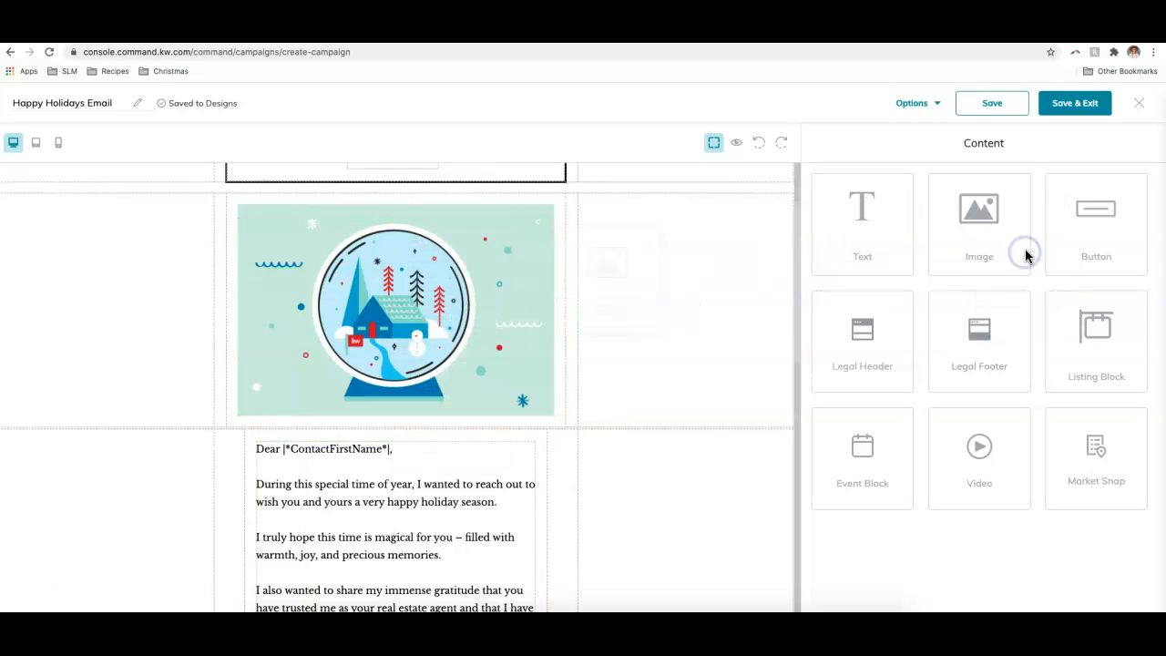
scroll(713, 293, "down", 10)
scroll(715, 301, "up", 10)
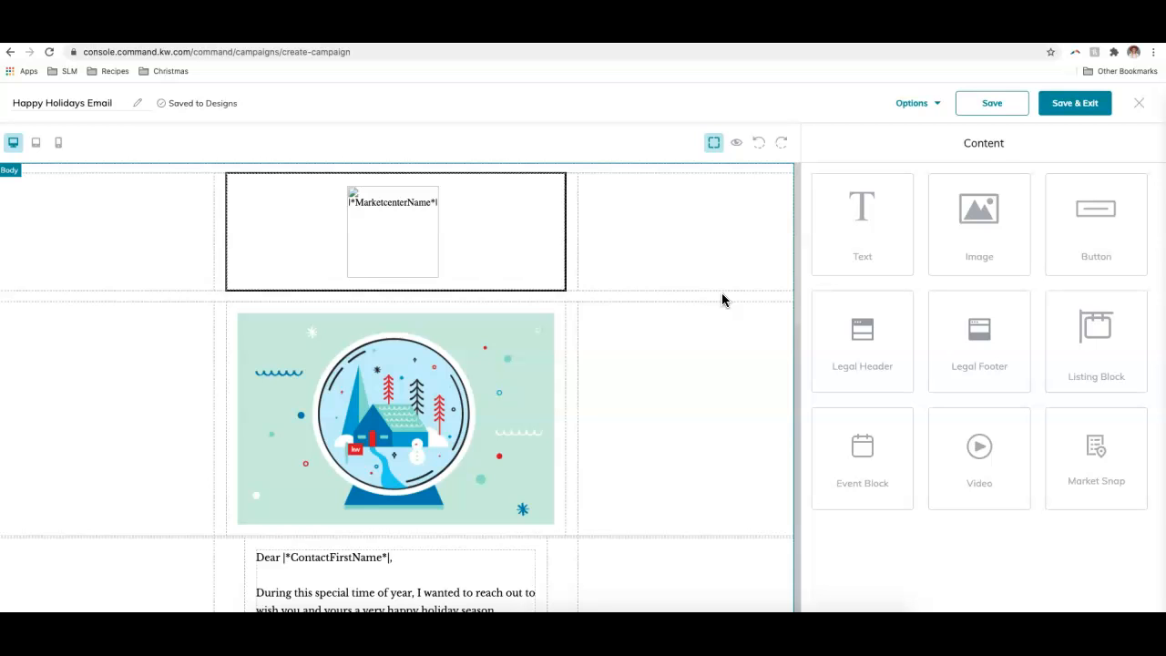
- Save and exit the design, then review the campaign's configuration steps and Email Preview
left_click(1080, 109)
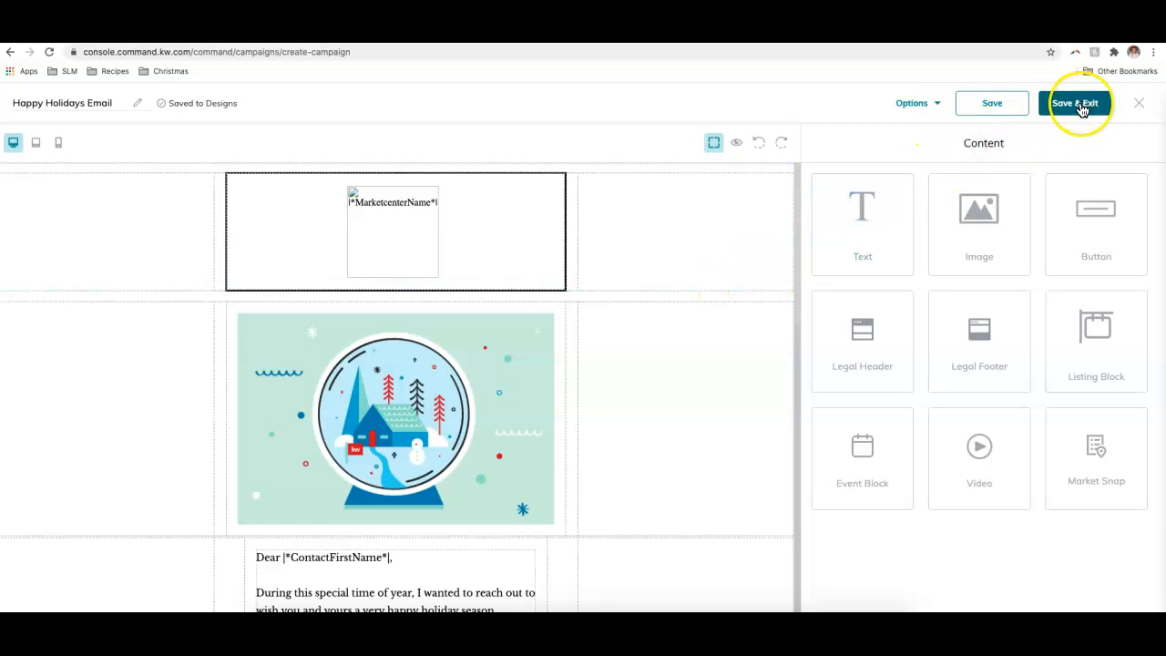
left_click(1080, 107)
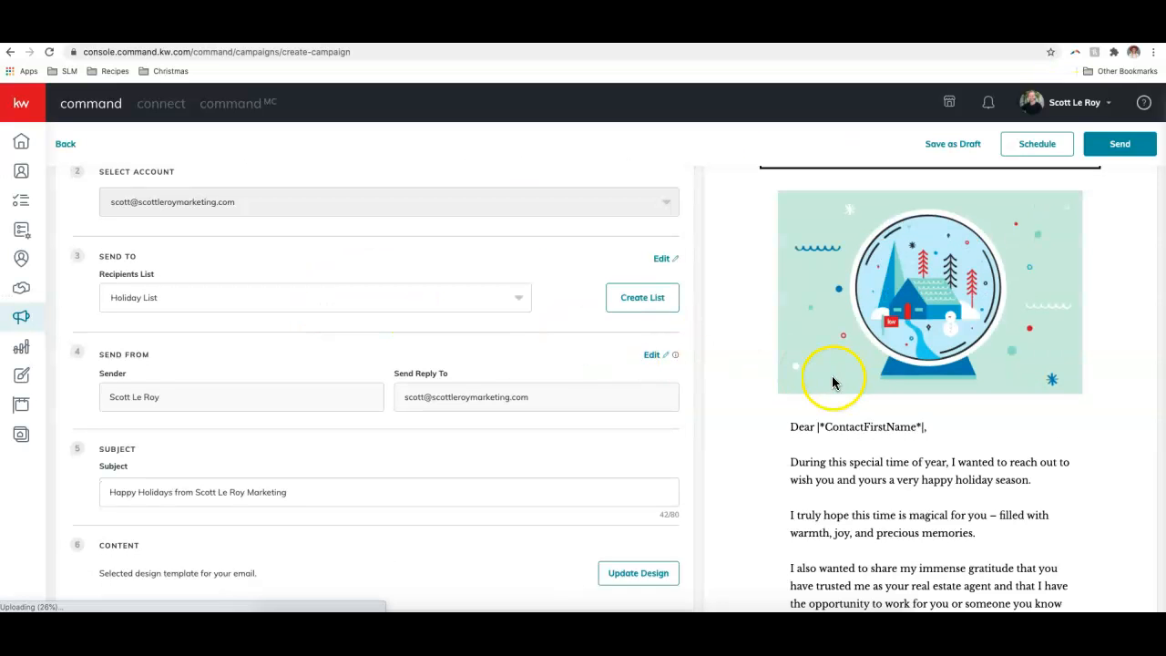
scroll(416, 377, "down", 1)
scroll(516, 435, "up", 3)
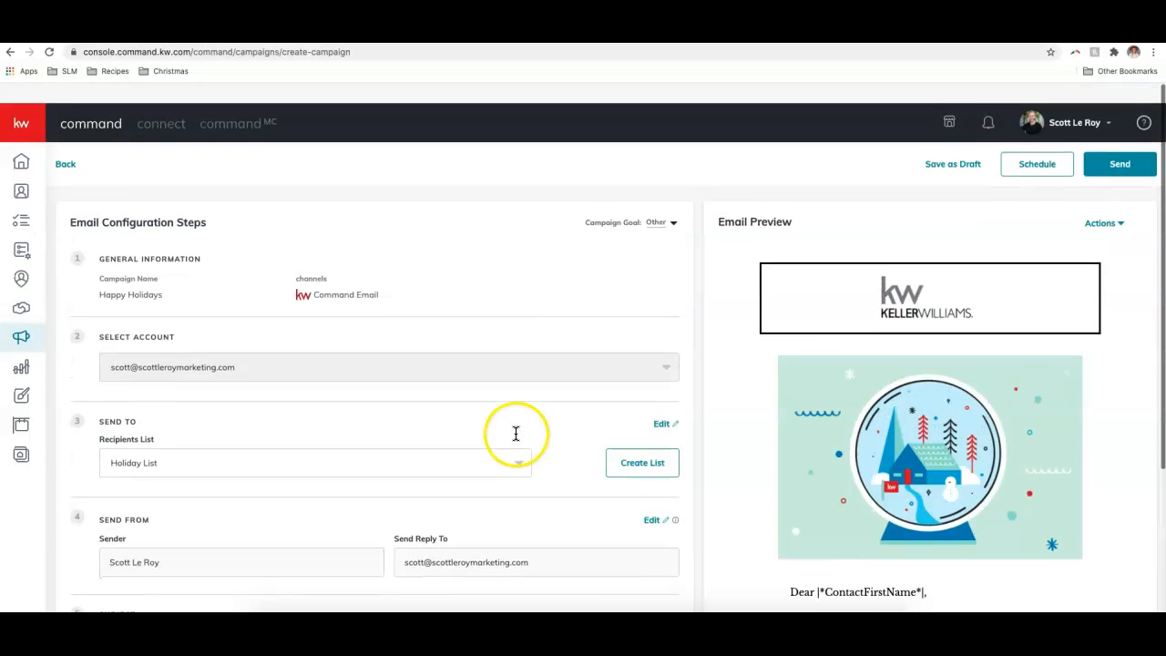
scroll(88, 273, "down", 3)
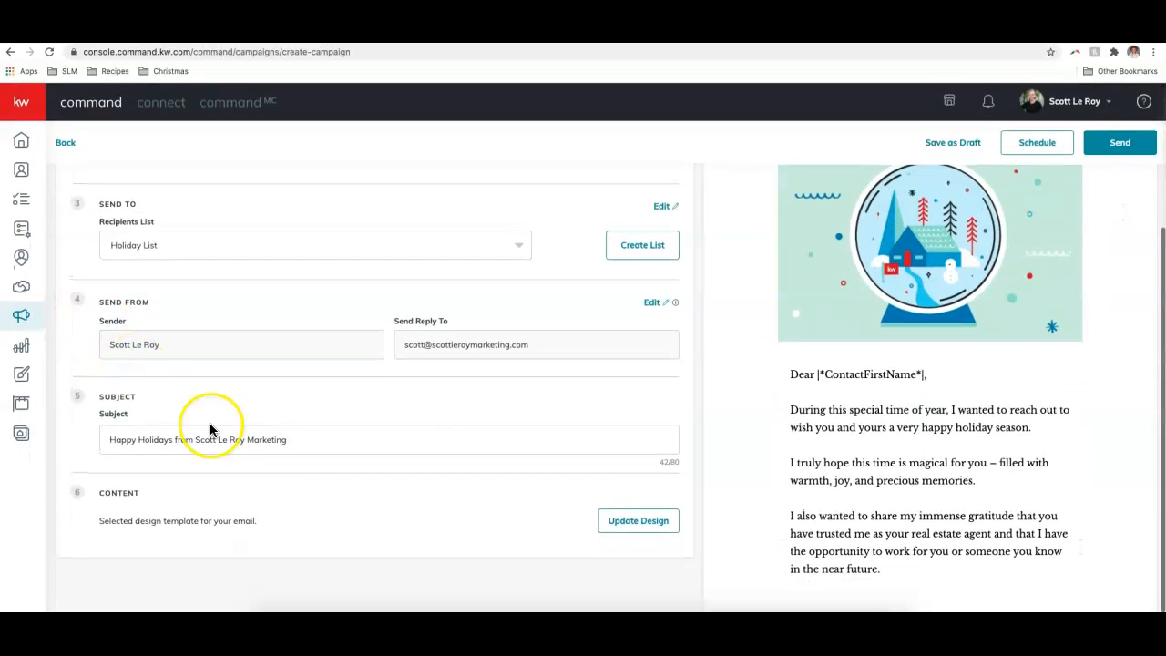
scroll(947, 379, "down", 3)
scroll(957, 377, "down", 4)
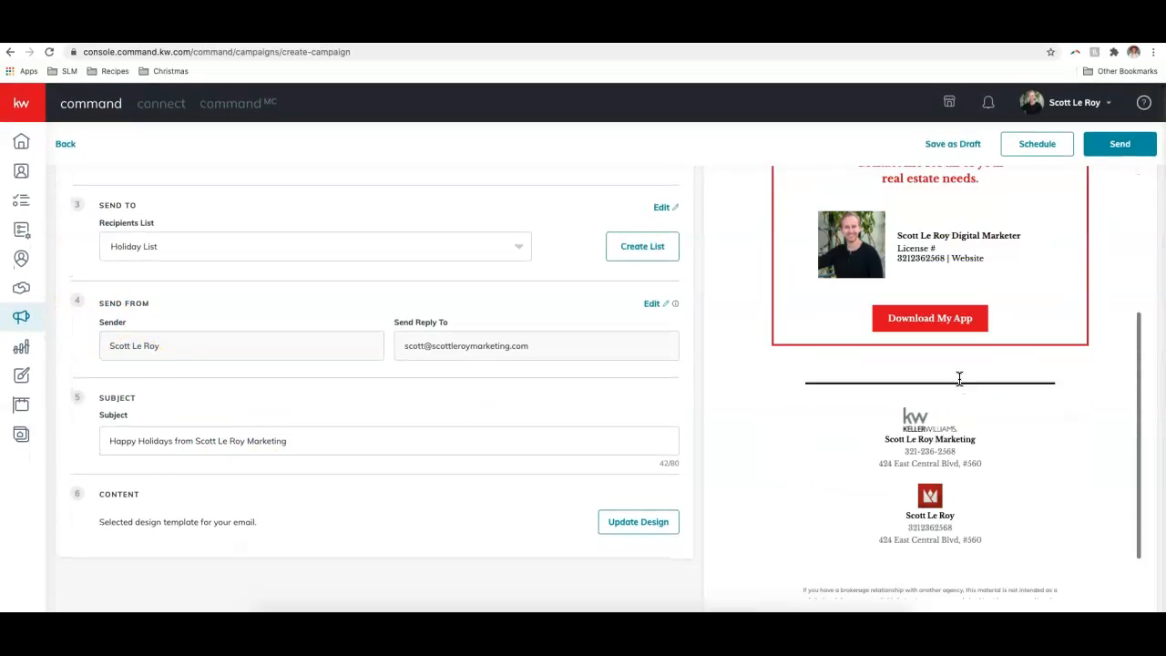
scroll(958, 377, "up", 10)
scroll(958, 383, "up", 1)
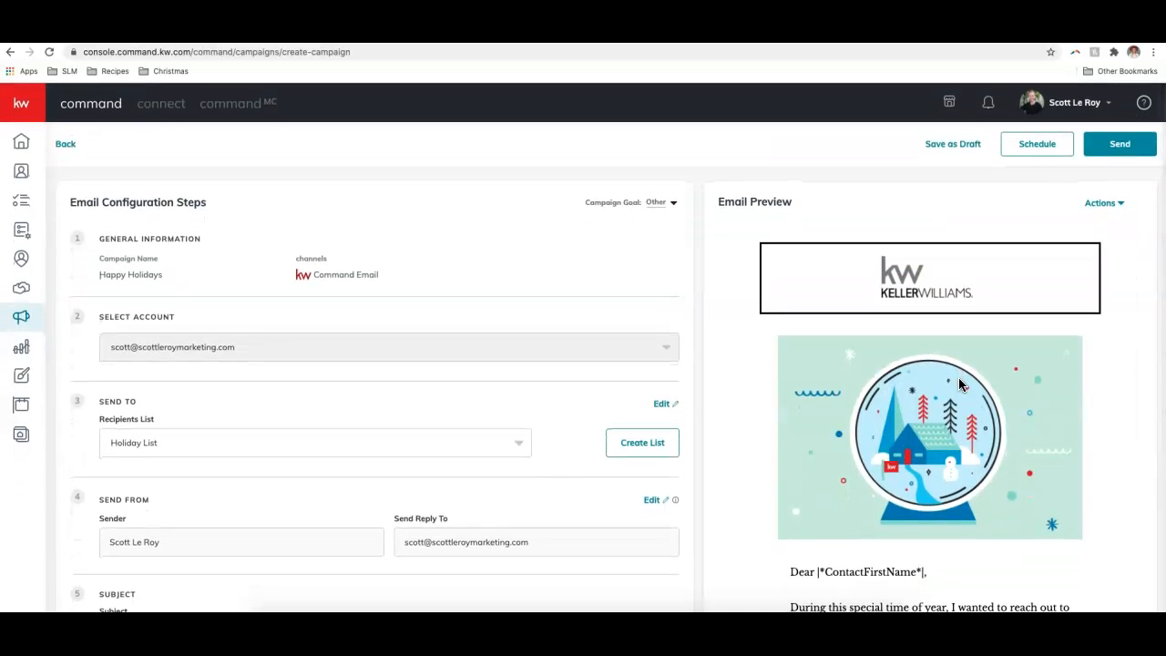
- Open the Actions dropdown to show the email preview options
scroll(1002, 264, "down", 8)
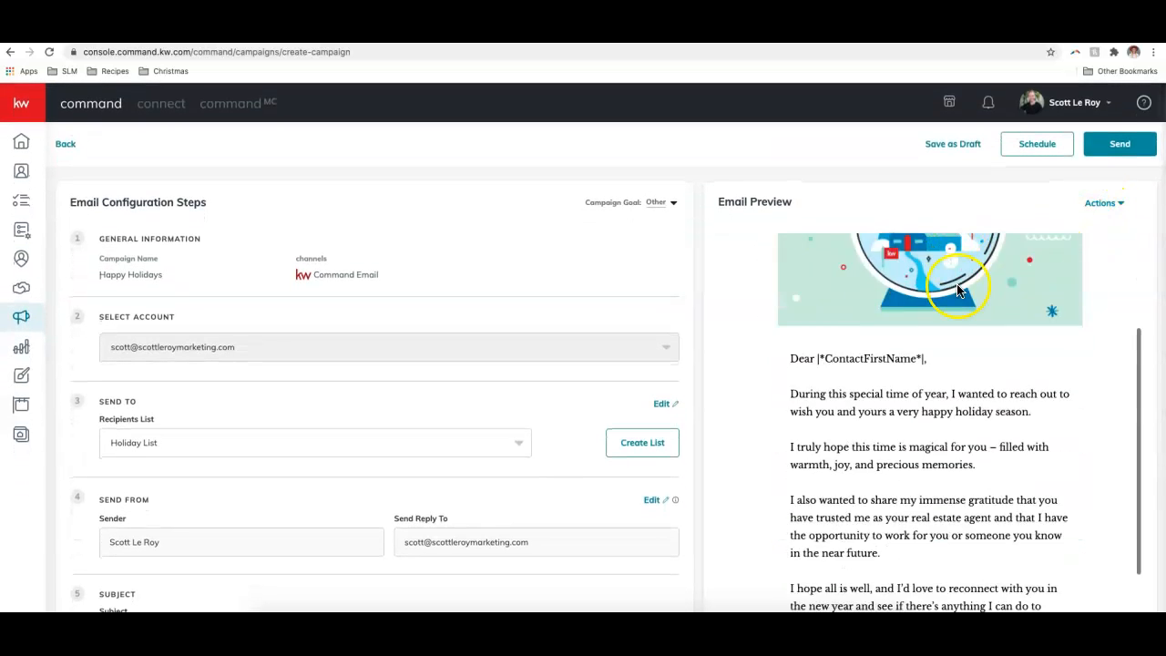
scroll(955, 293, "down", 3)
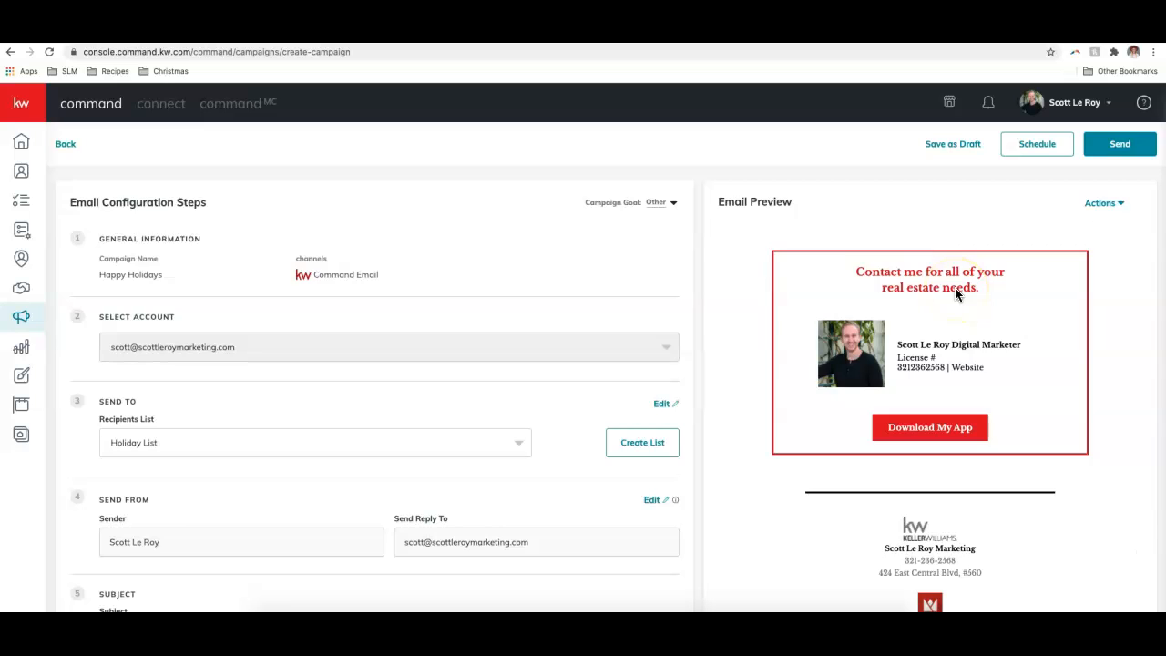
scroll(956, 294, "down", 3)
scroll(954, 293, "up", 2)
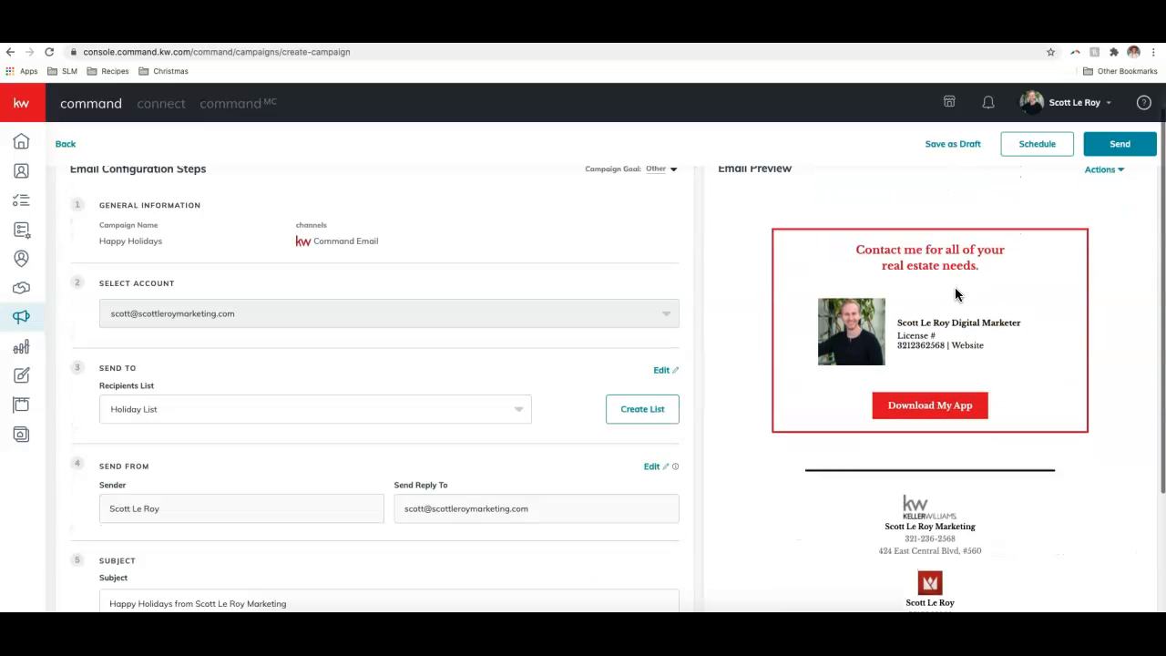
scroll(955, 293, "down", 2)
scroll(955, 294, "up", 6)
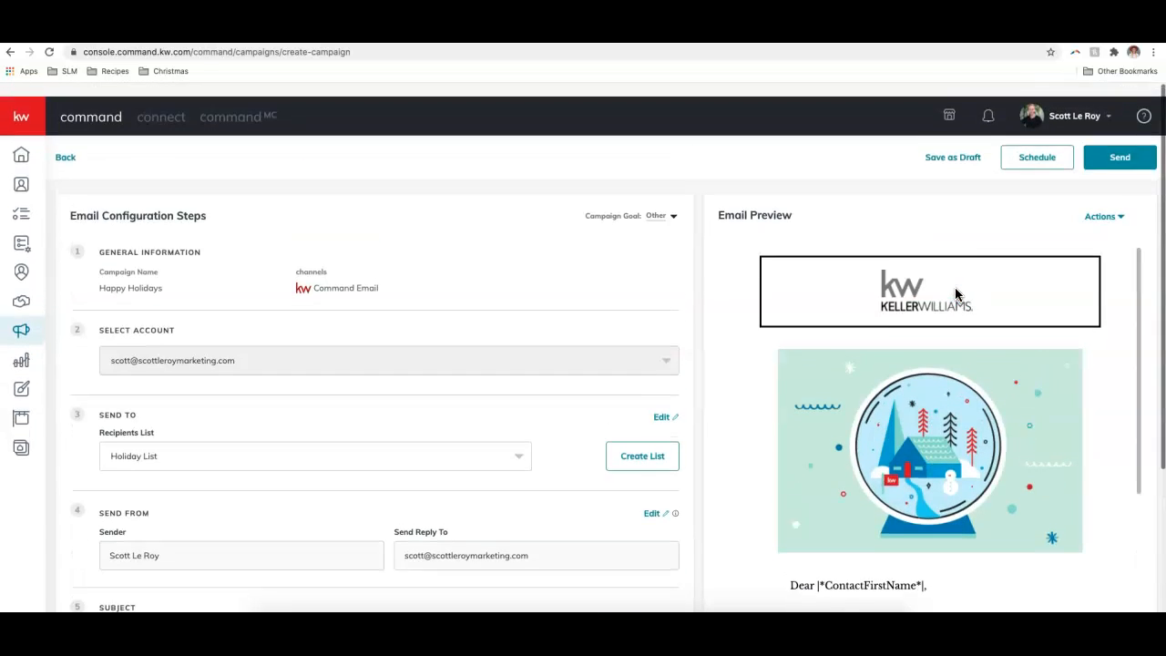
left_click(950, 148)
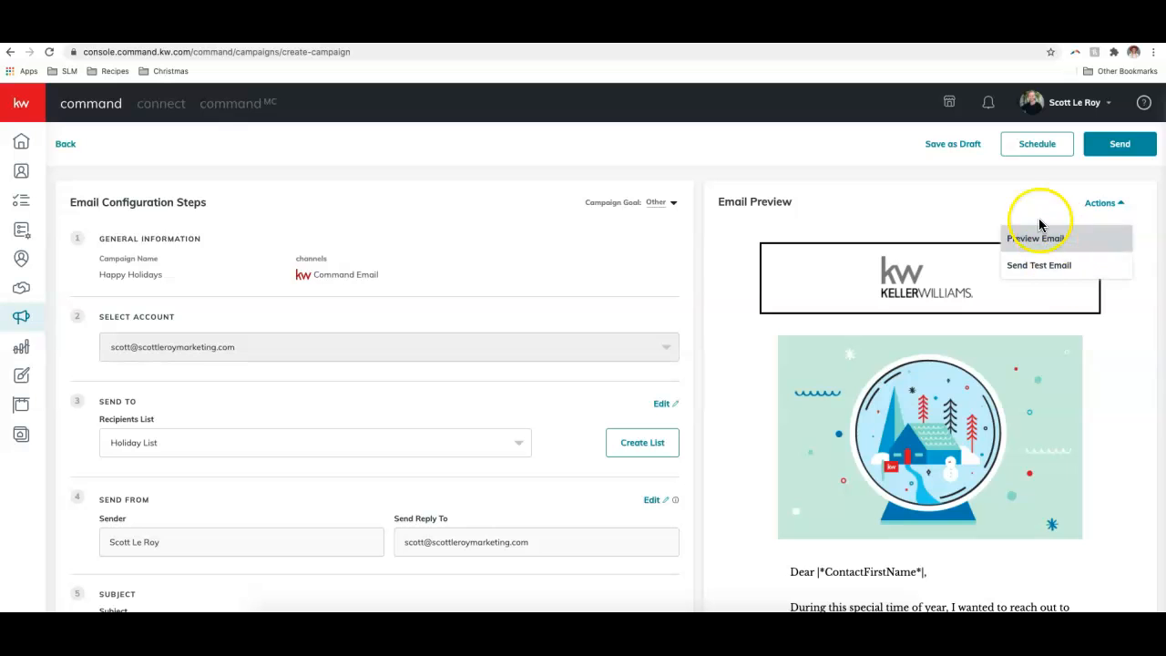
left_click(1035, 241)
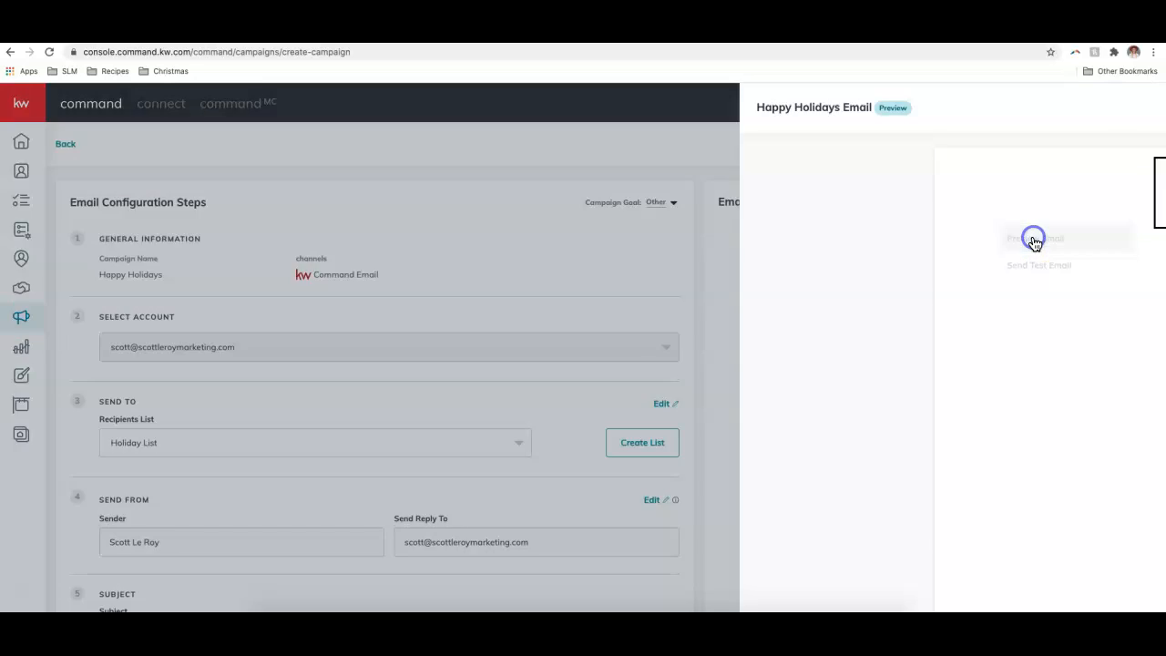
scroll(770, 253, "down", 3)
scroll(770, 249, "down", 6)
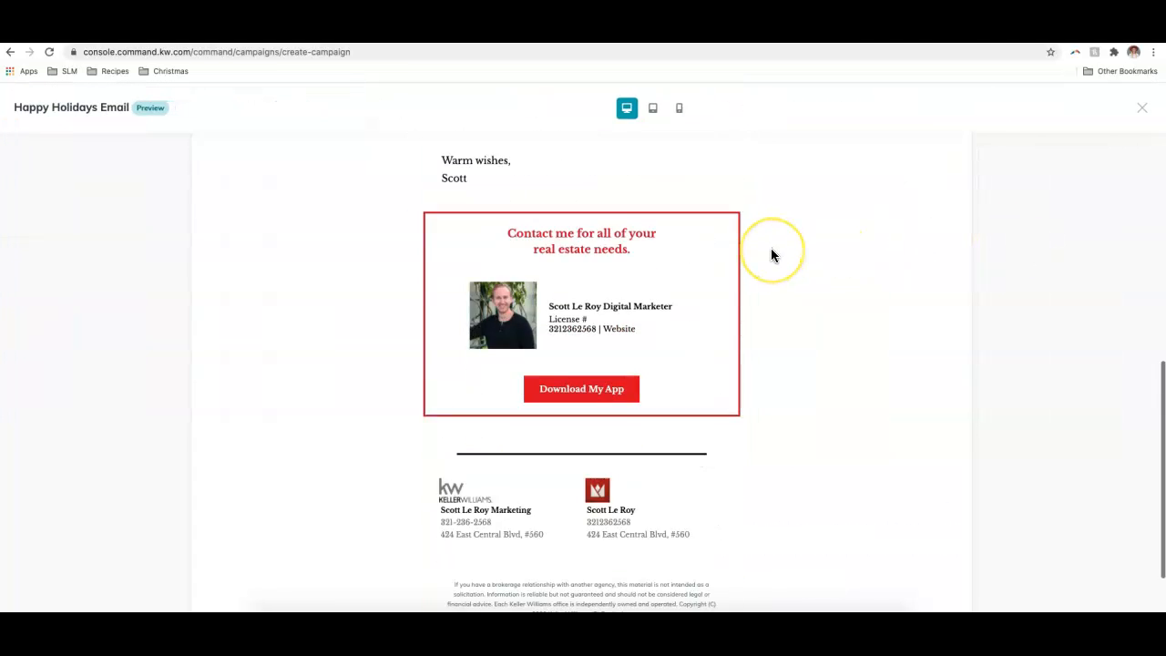
scroll(771, 248, "up", 8)
scroll(770, 253, "up", 2)
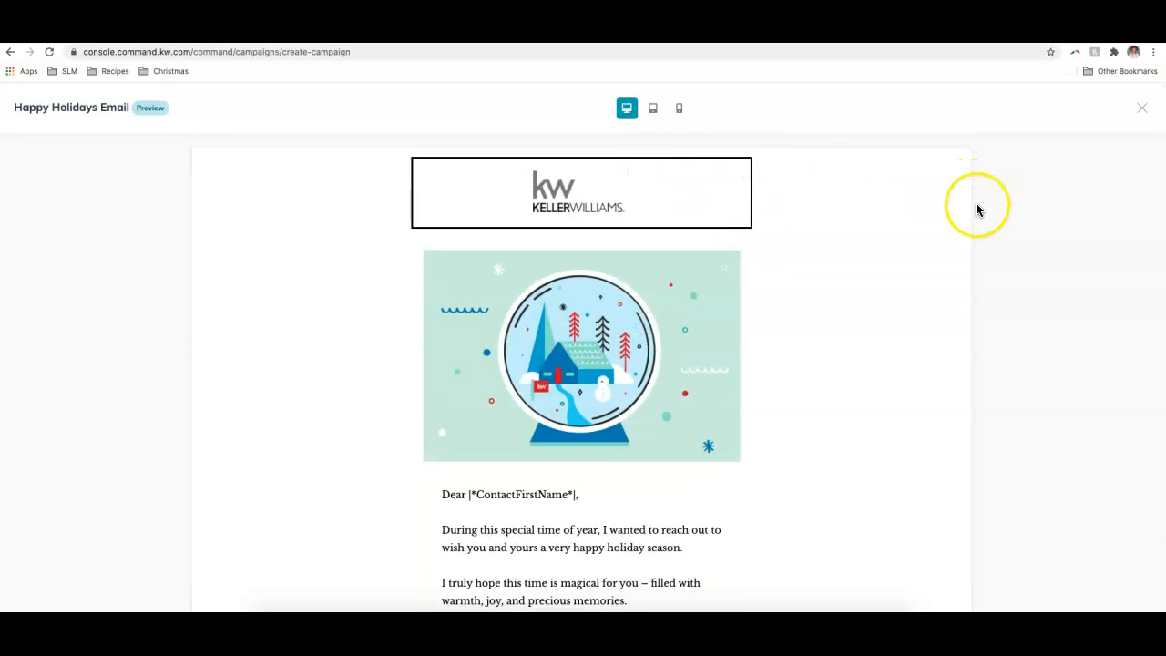
scroll(859, 247, "down", 2)
scroll(859, 247, "up", 2)
left_click(1139, 115)
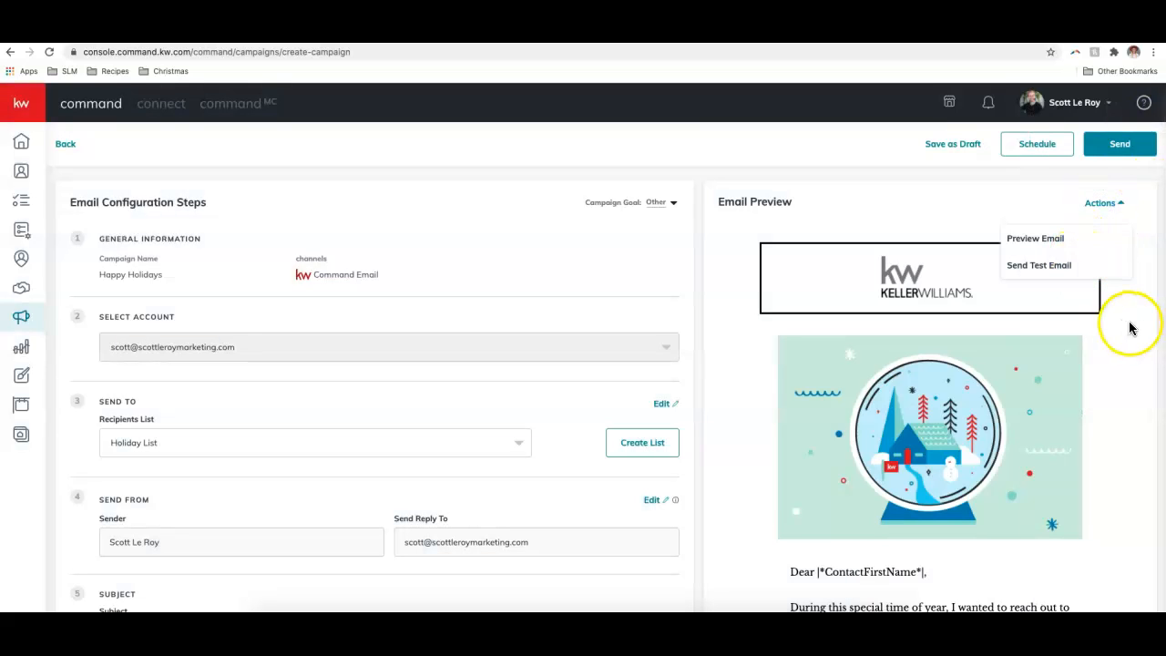
- Dismiss the email preview options menu
scroll(1098, 326, "down", 10)
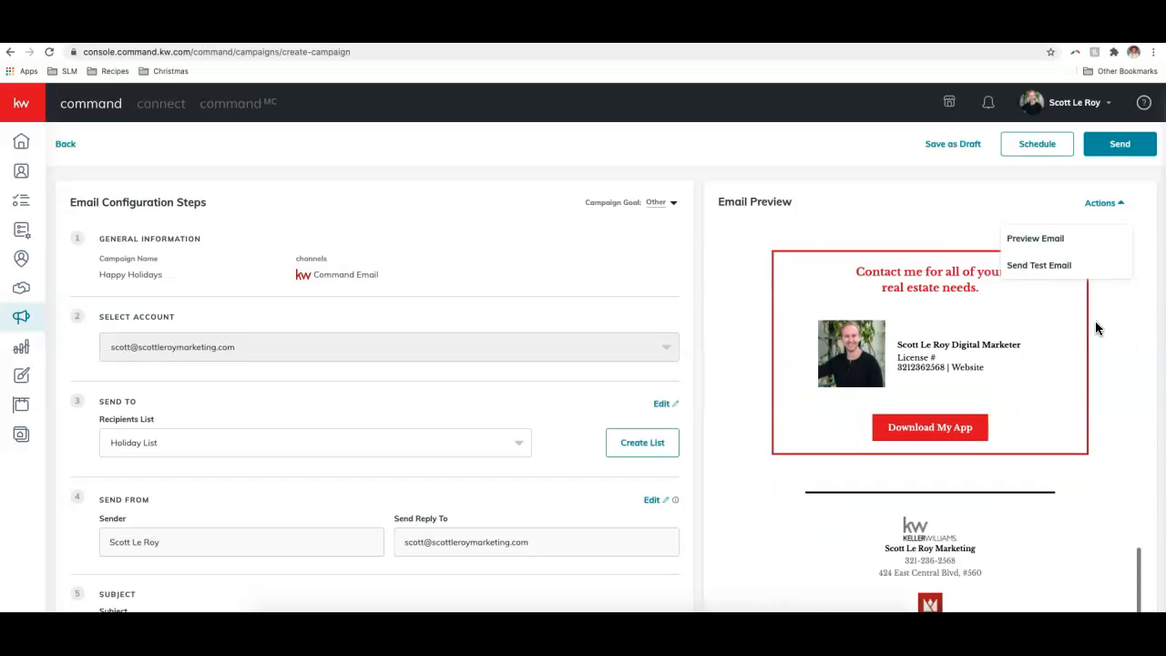
scroll(1080, 356, "up", 3)
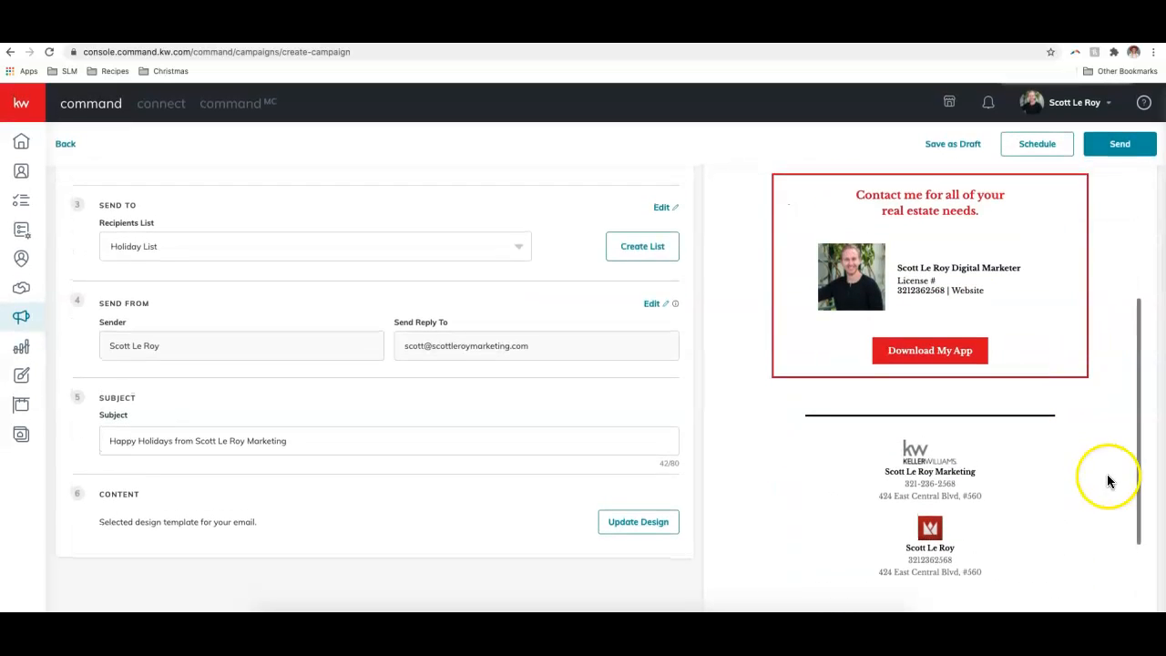
scroll(1036, 364, "up", 6)
left_click(932, 178)
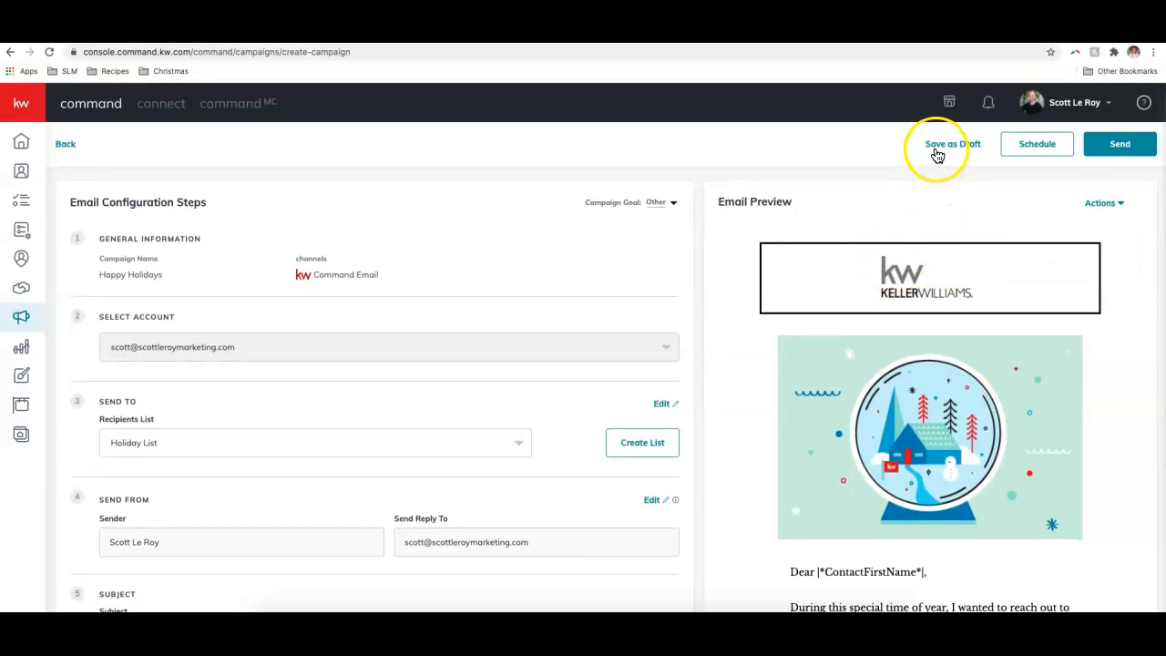
- Cancel the Schedule dialog and save the Happy Holidays campaign as a draft
left_click(1020, 150)
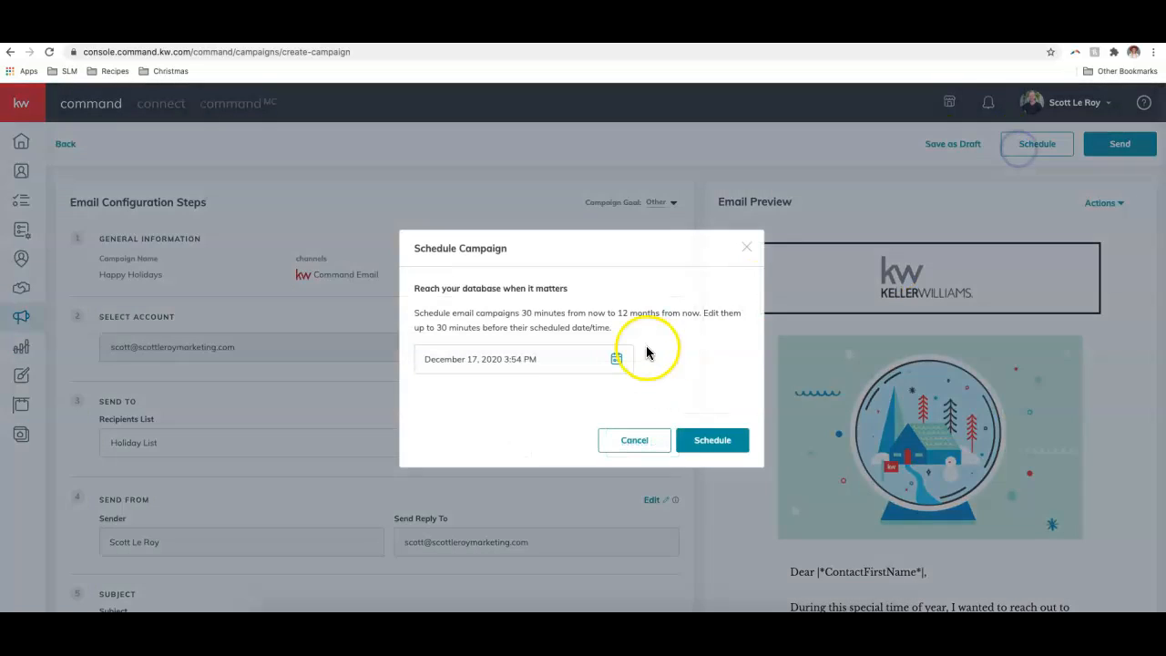
left_click(749, 249)
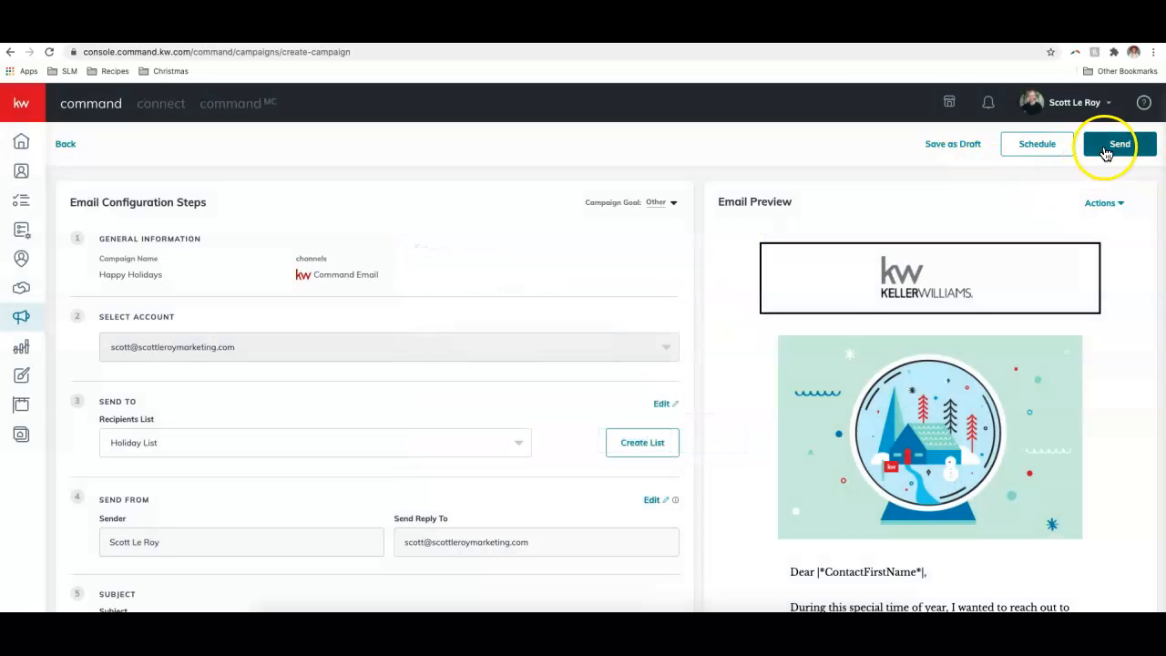
left_click(940, 147)
left_click(542, 388)
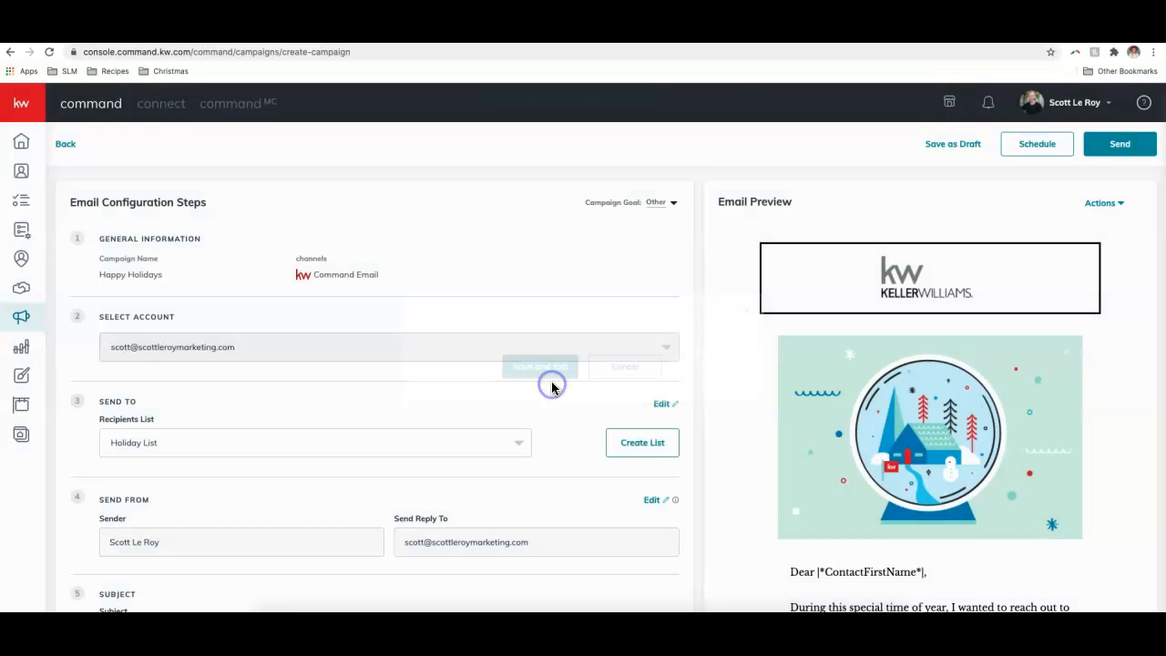